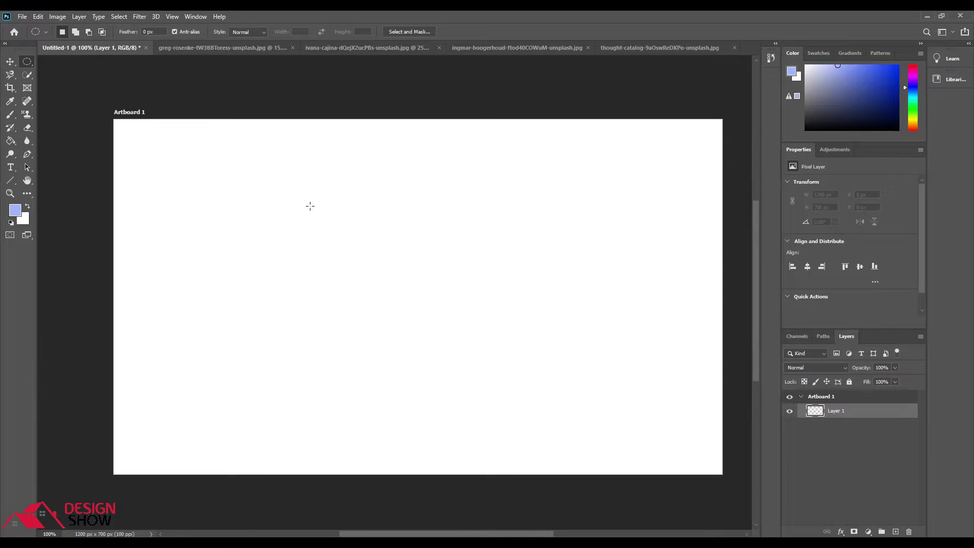
# Step: Open the Marquee tool flyout to show the available selection shapes
pyautogui.rightClick(27, 61)
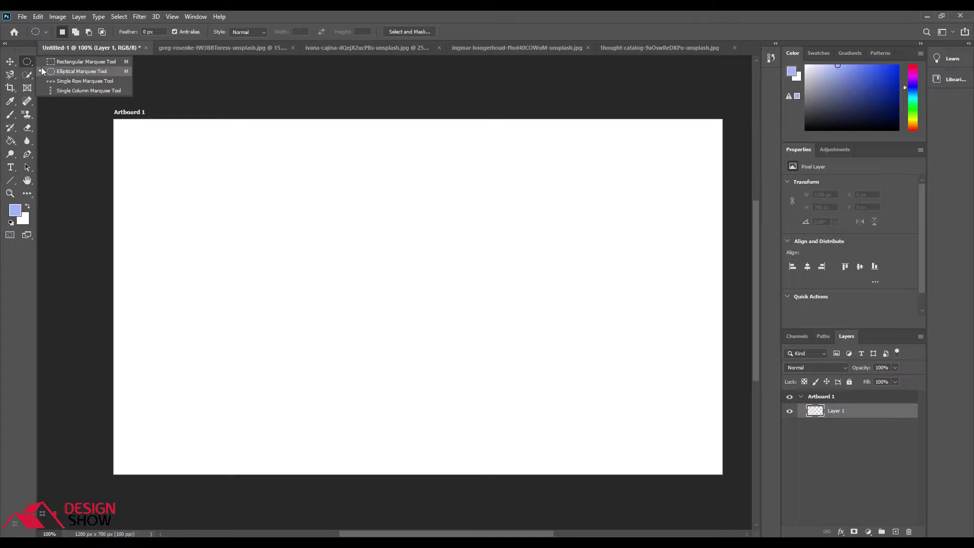
# Step: Drag a rectangular marquee, then replace it with a circular selection on the artboard's left
pyautogui.click(41, 64)
pyautogui.moveTo(186, 175); pyautogui.dragTo(381, 358)
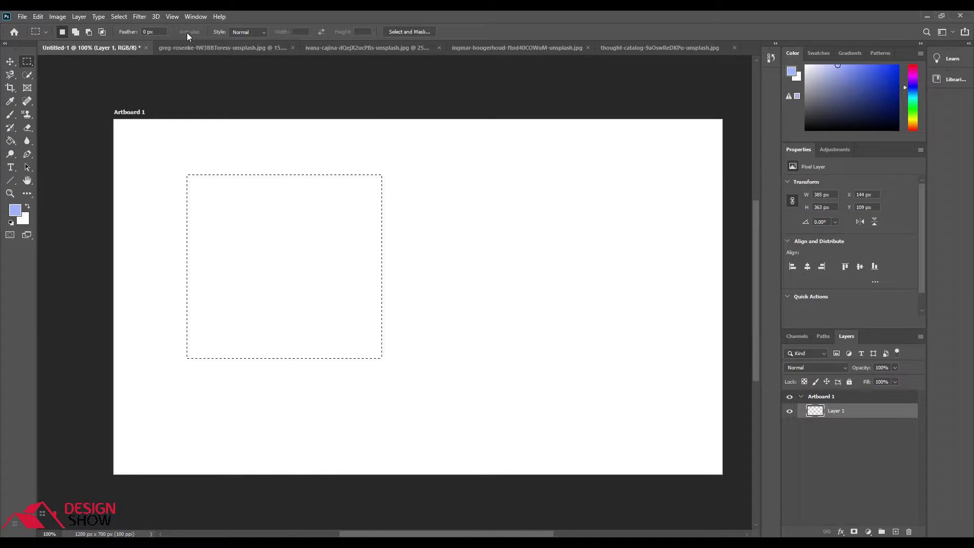
pyautogui.rightClick(28, 62)
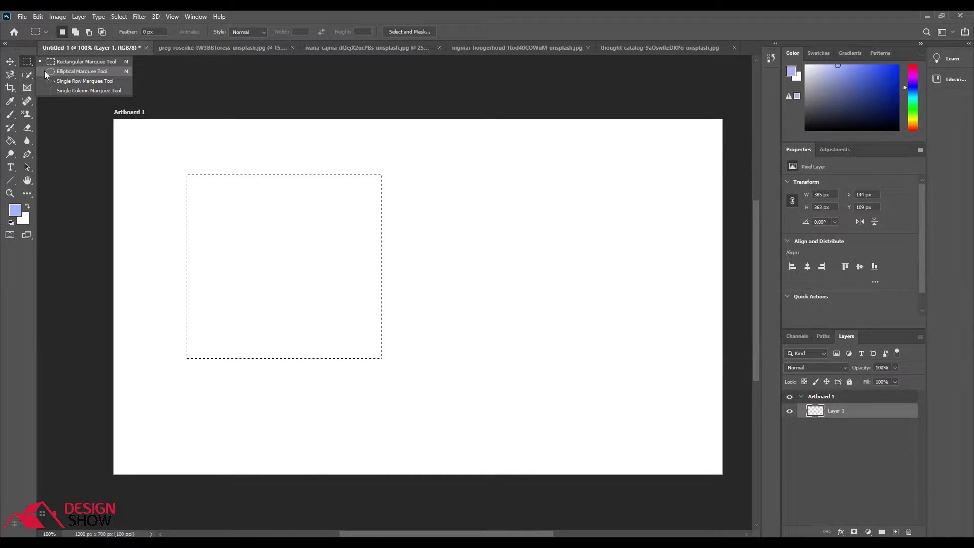
pyautogui.click(45, 72)
pyautogui.moveTo(418, 205)
pyautogui.mouseDown()
pyautogui.moveTo(580, 382)
pyautogui.moveTo(610, 394)
pyautogui.mouseUp()
pyautogui.moveTo(548, 332)
pyautogui.mouseDown()
pyautogui.moveTo(319, 324)
pyautogui.moveTo(324, 315)
pyautogui.mouseUp()
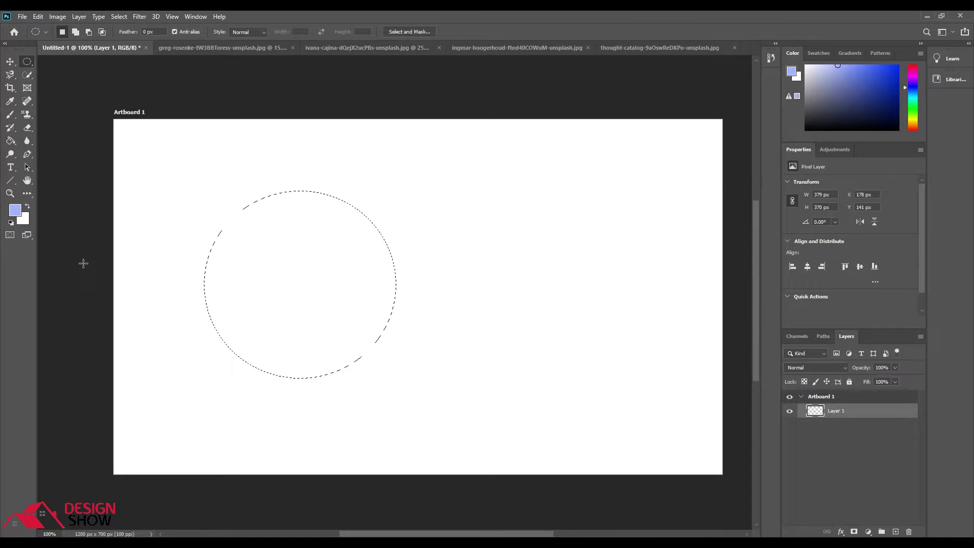
# Step: Fill the first circle light blue and set the background colour to pink
pyautogui.hotkey('alt', 'BackSpace')
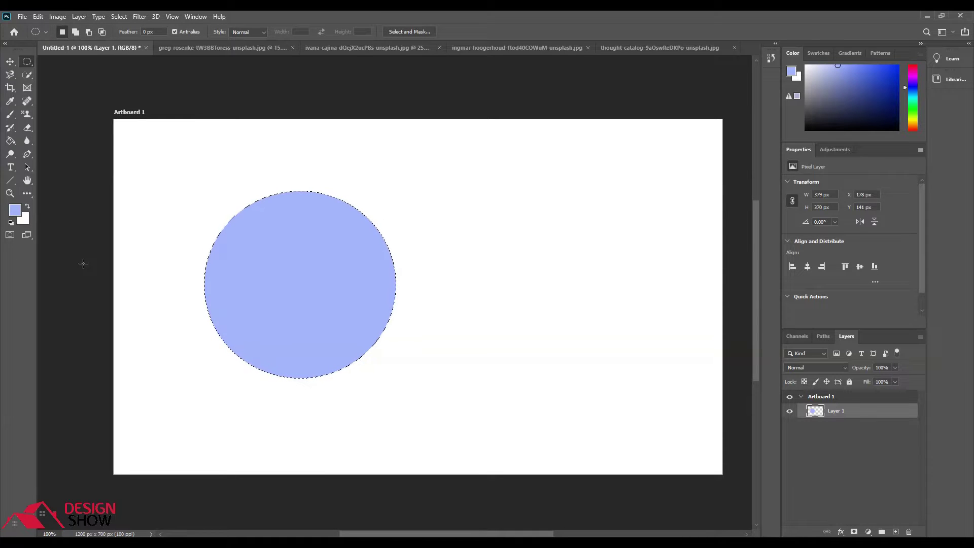
pyautogui.click(27, 223)
pyautogui.click(410, 134)
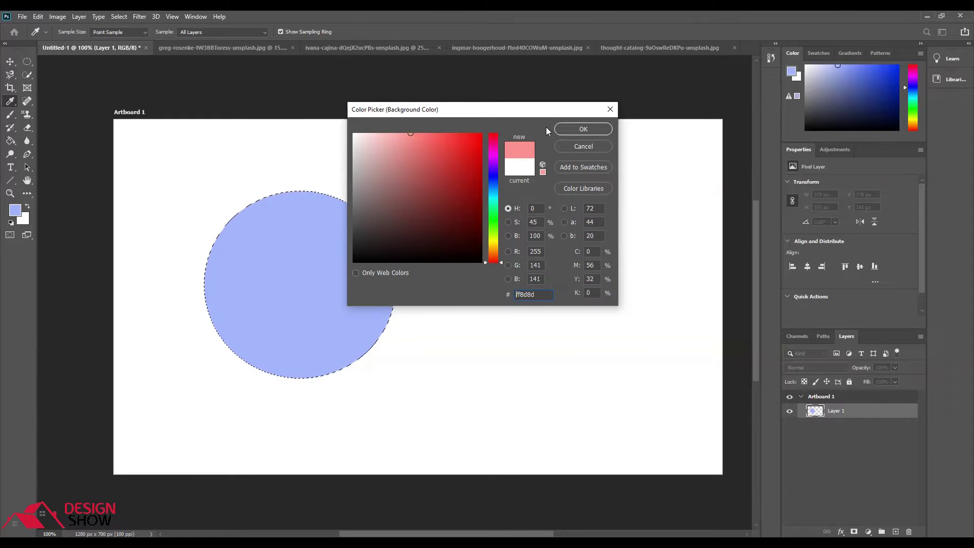
pyautogui.click(584, 129)
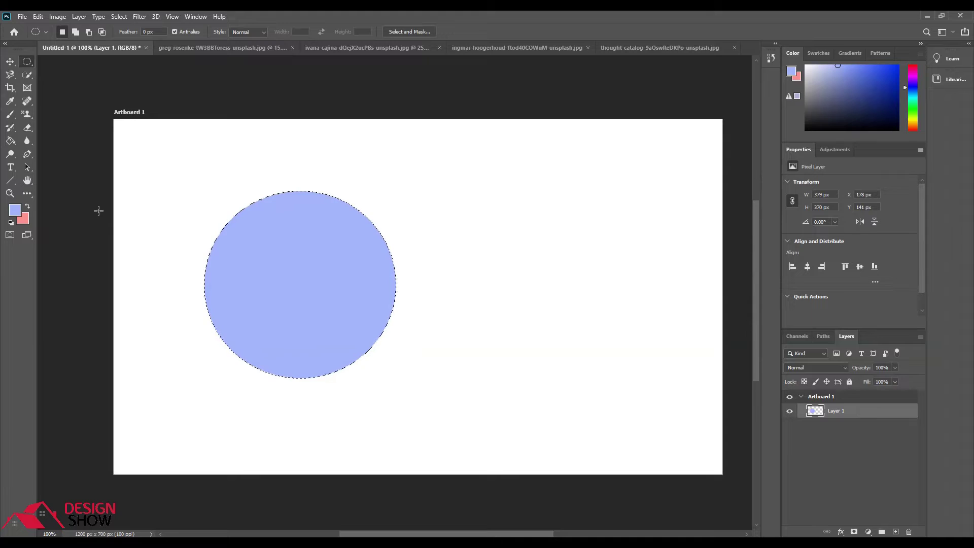
pyautogui.hotkey('ctrl', 'BackSpace')
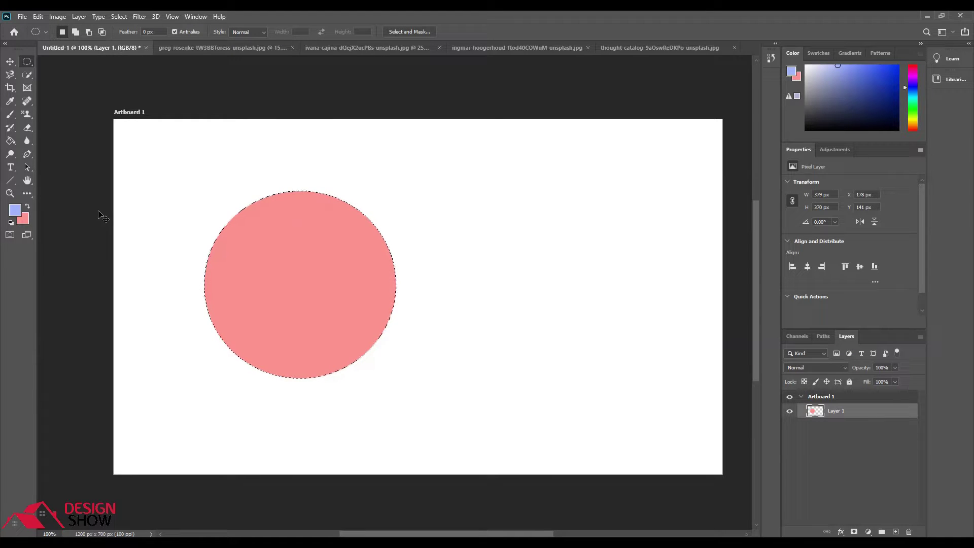
pyautogui.hotkey('alt', 'BackSpace')
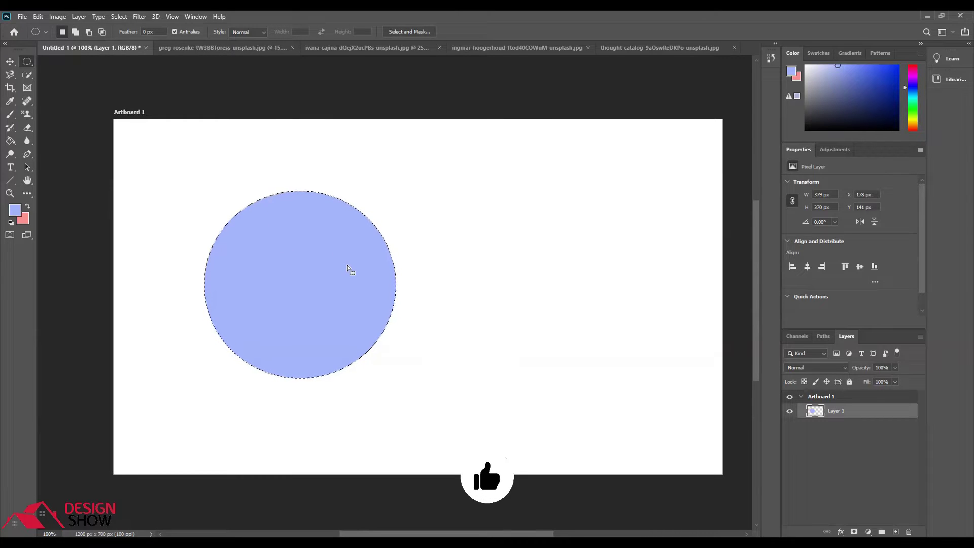
# Step: With anti-aliasing off, fill a second light-blue circle to the right, deselect, and zoom out
pyautogui.click(189, 33)
pyautogui.moveTo(417, 198); pyautogui.dragTo(615, 391)
pyautogui.moveTo(533, 331); pyautogui.dragTo(522, 316)
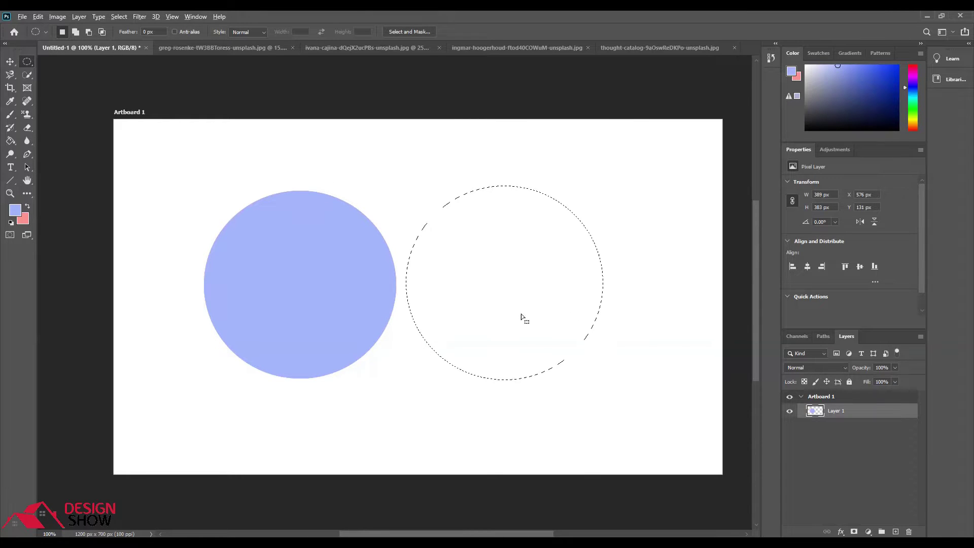
pyautogui.hotkey('alt', 'BackSpace')
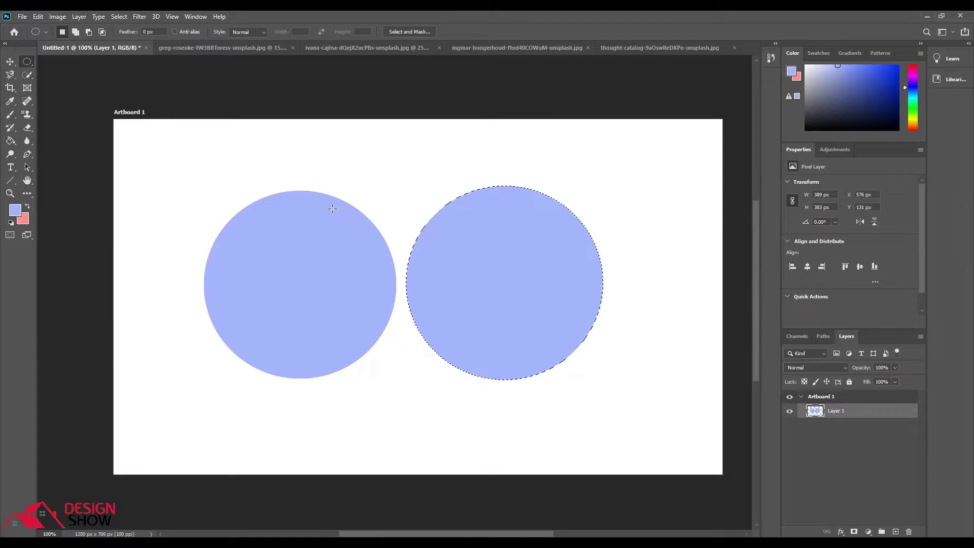
pyautogui.hotkey('ctrl', 'd')
pyautogui.press('z')
pyautogui.moveTo(398, 284)
pyautogui.mouseDown()
pyautogui.moveTo(387, 243)
pyautogui.moveTo(396, 458)
pyautogui.mouseUp()
pyautogui.moveTo(409, 299); pyautogui.dragTo(372, 202)
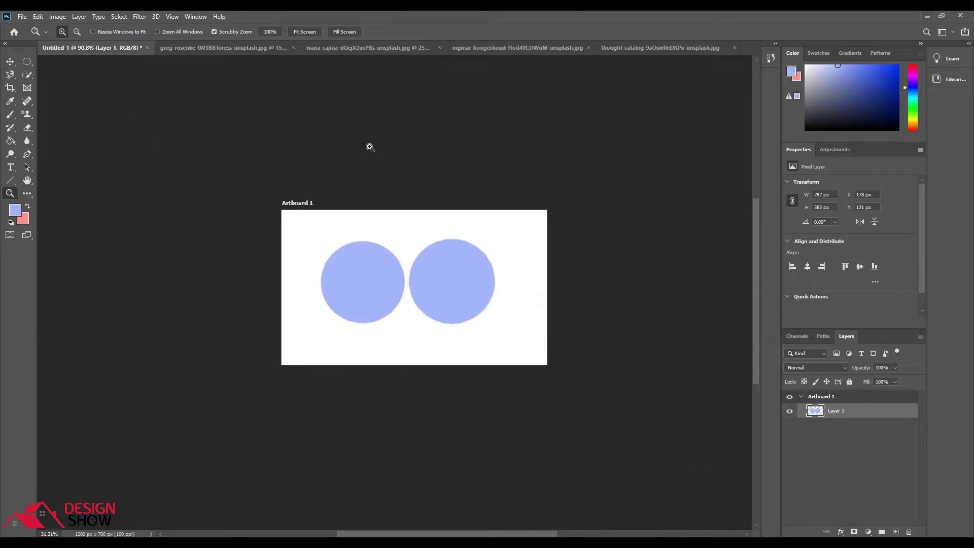
pyautogui.moveTo(414, 303)
pyautogui.mouseDown()
pyautogui.moveTo(533, 283)
pyautogui.moveTo(513, 279)
pyautogui.mouseUp()
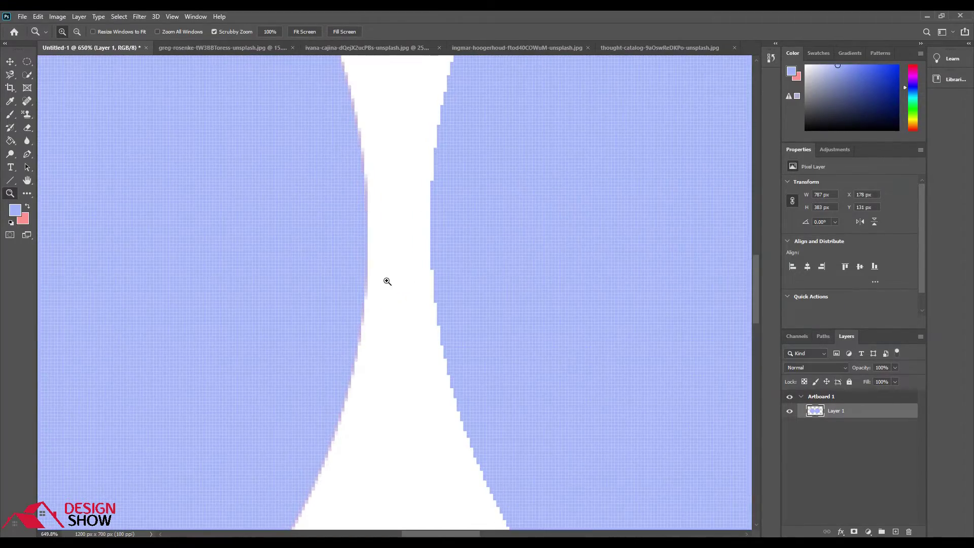
pyautogui.moveTo(373, 275); pyautogui.dragTo(402, 276)
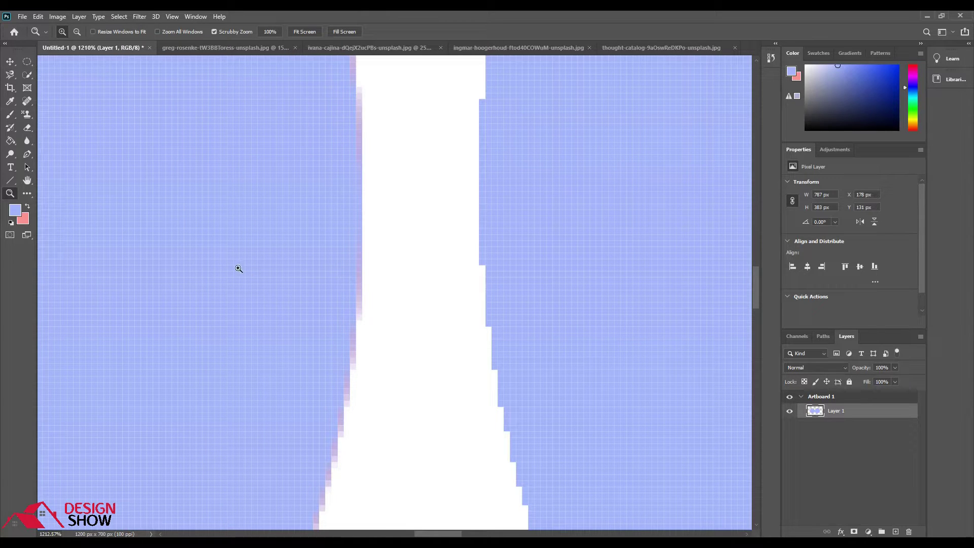
pyautogui.moveTo(206, 248); pyautogui.dragTo(238, 310)
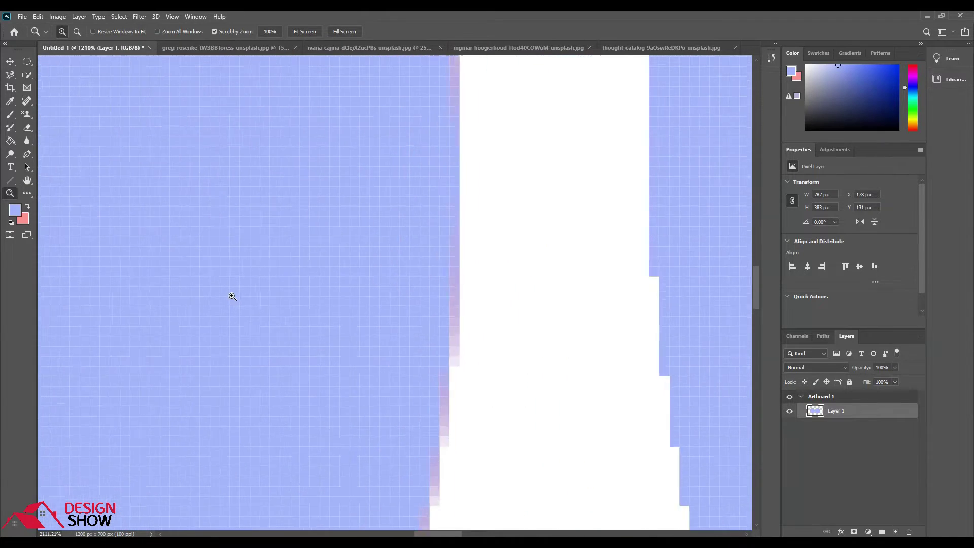
pyautogui.moveTo(533, 398)
pyautogui.mouseDown()
pyautogui.moveTo(459, 422)
pyautogui.moveTo(698, 386)
pyautogui.mouseUp()
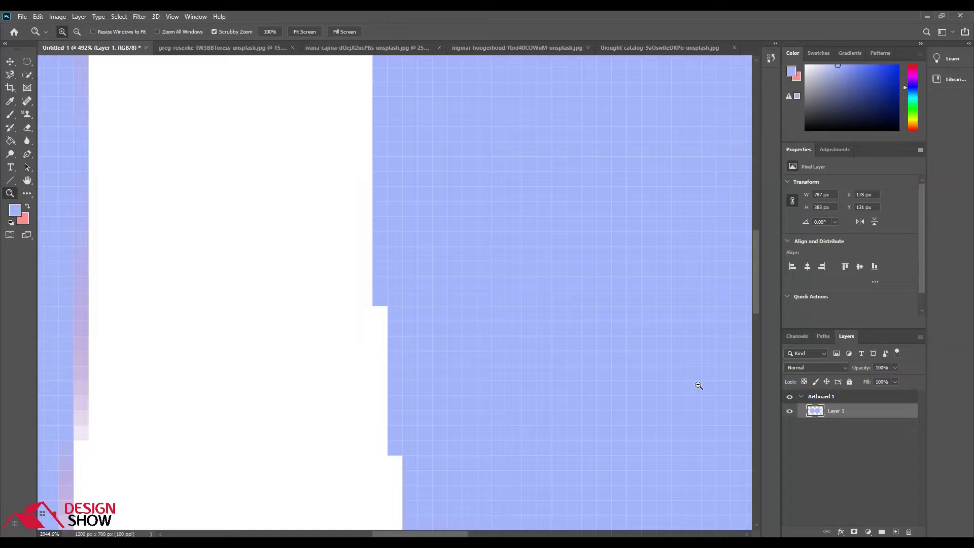
pyautogui.moveTo(699, 386); pyautogui.dragTo(645, 380)
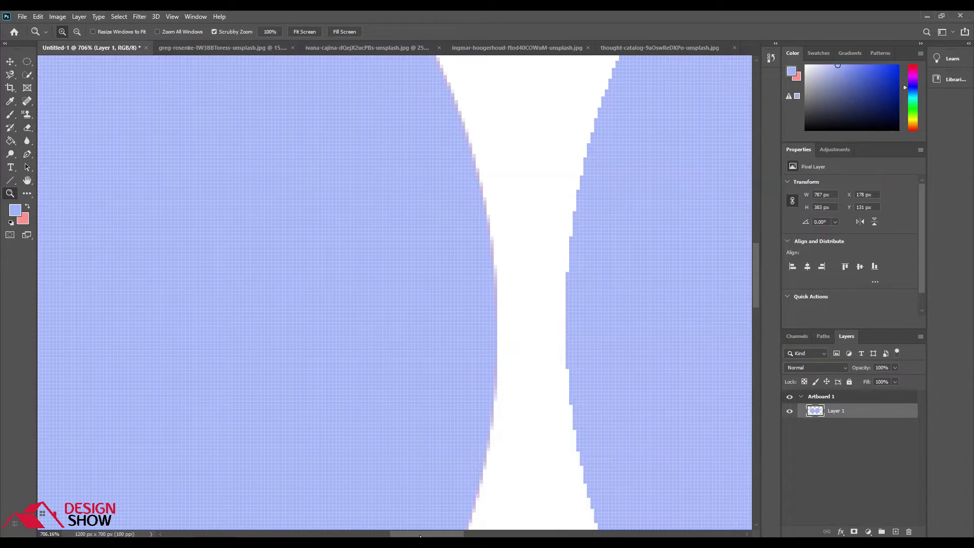
pyautogui.moveTo(469, 302); pyautogui.dragTo(393, 304)
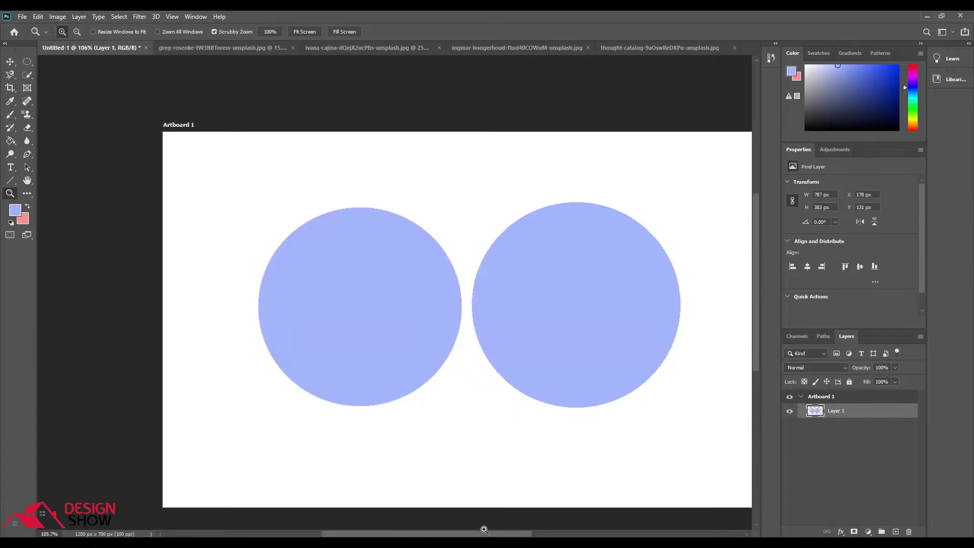
pyautogui.moveTo(460, 369); pyautogui.dragTo(455, 370)
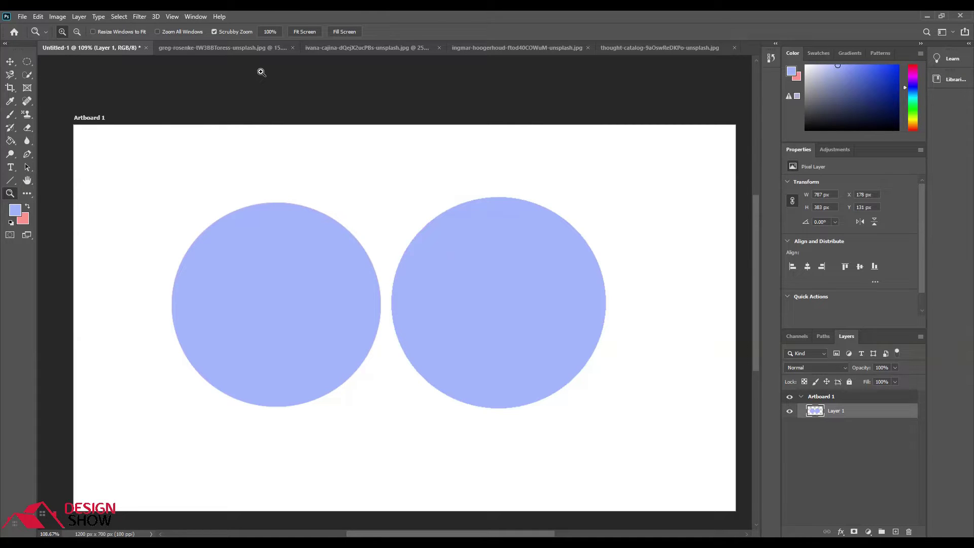
# Step: Glance at the building photo, return to the circles artboard, and choose the Lasso Tool
pyautogui.click(189, 46)
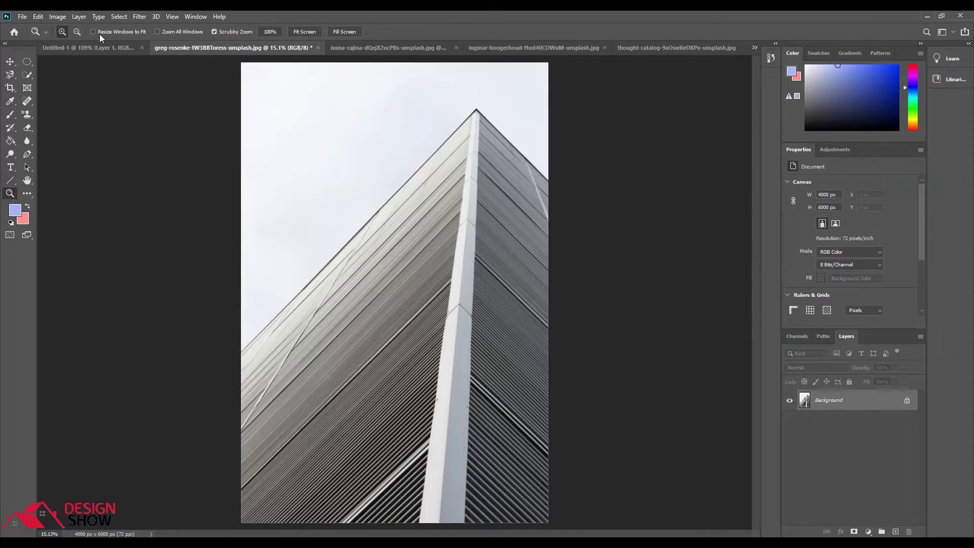
pyautogui.click(76, 47)
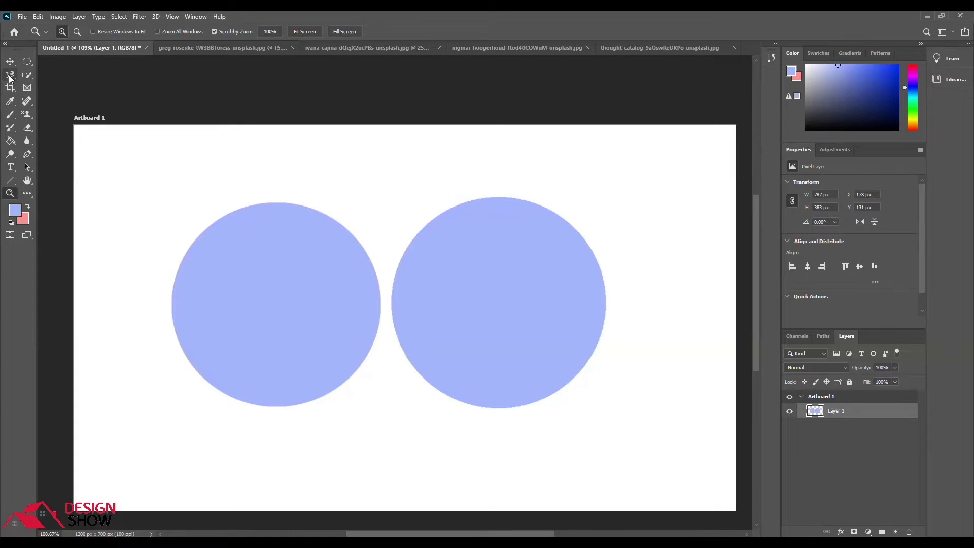
pyautogui.click(10, 76)
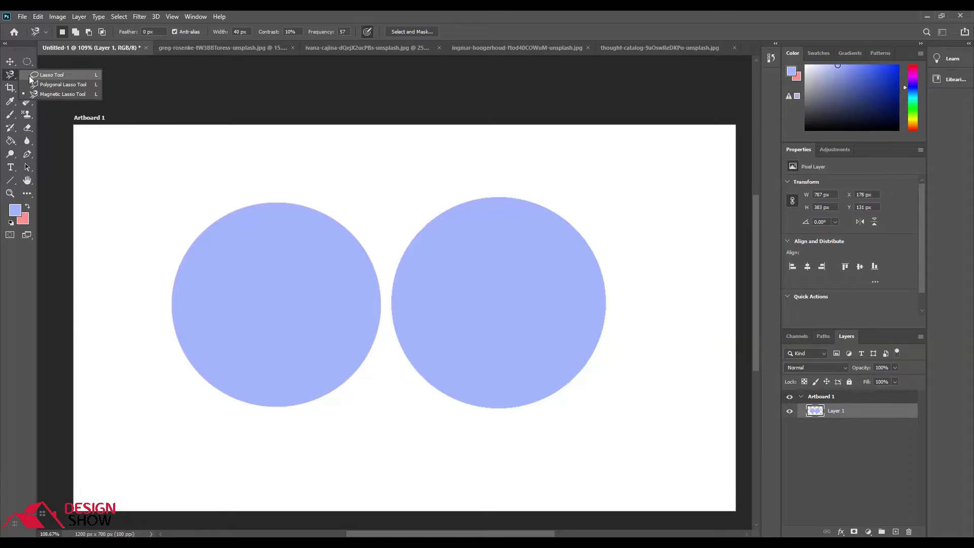
pyautogui.click(62, 74)
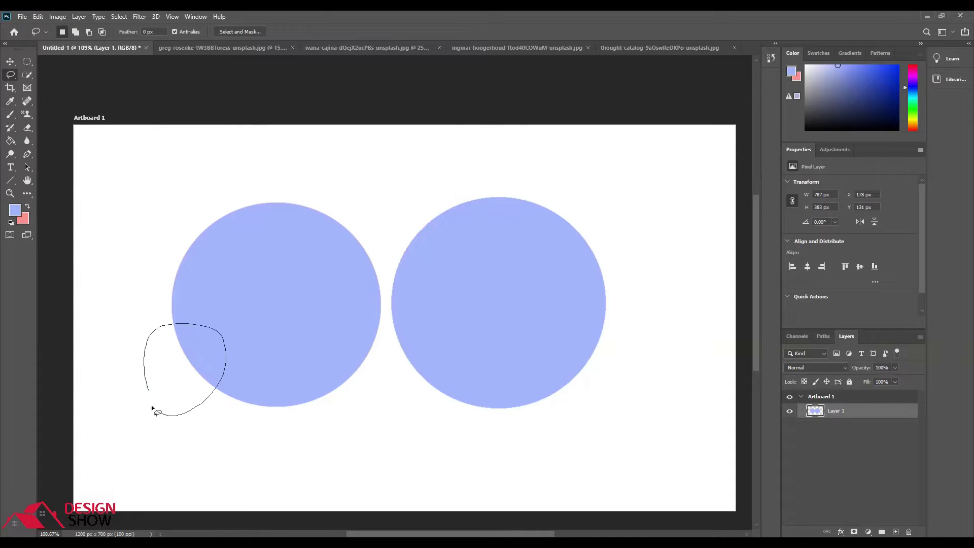
# Step: Draw freehand lasso selections over both circles and the gap between them, then show the building photo
pyautogui.moveTo(151, 409); pyautogui.dragTo(147, 389)
pyautogui.moveTo(348, 412); pyautogui.dragTo(376, 302)
pyautogui.moveTo(376, 428); pyautogui.dragTo(377, 426)
pyautogui.moveTo(548, 329)
pyautogui.mouseDown()
pyautogui.moveTo(553, 337)
pyautogui.moveTo(504, 339)
pyautogui.mouseUp()
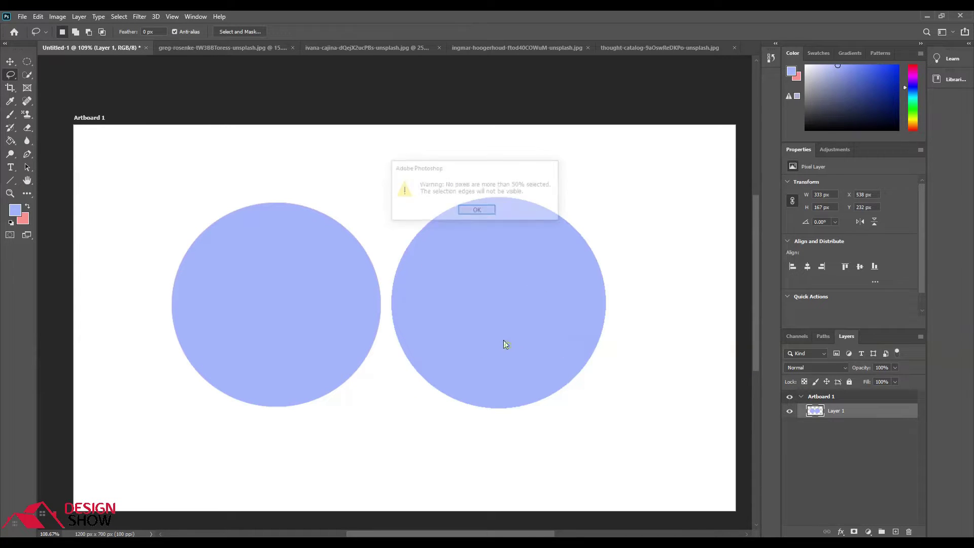
pyautogui.click(463, 211)
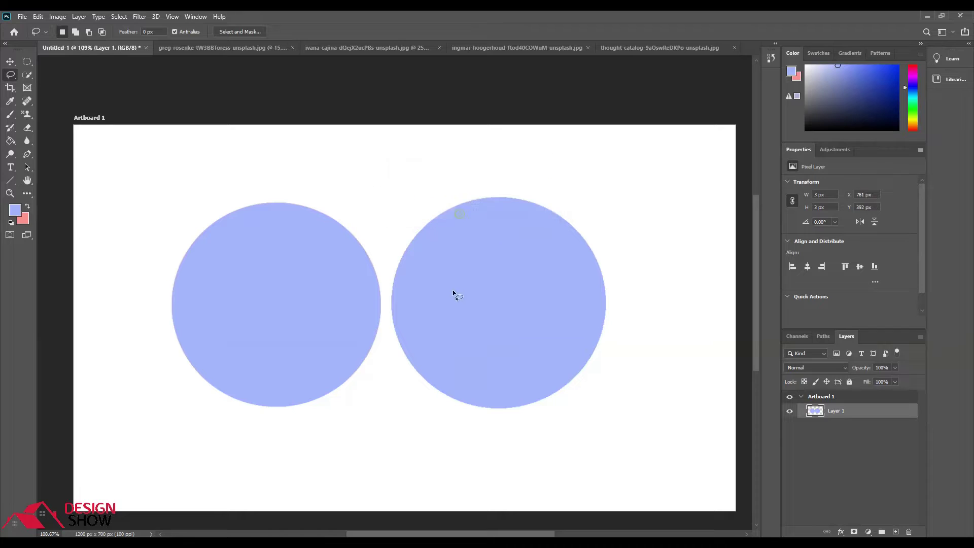
pyautogui.moveTo(407, 236); pyautogui.dragTo(432, 323)
pyautogui.rightClick(10, 74)
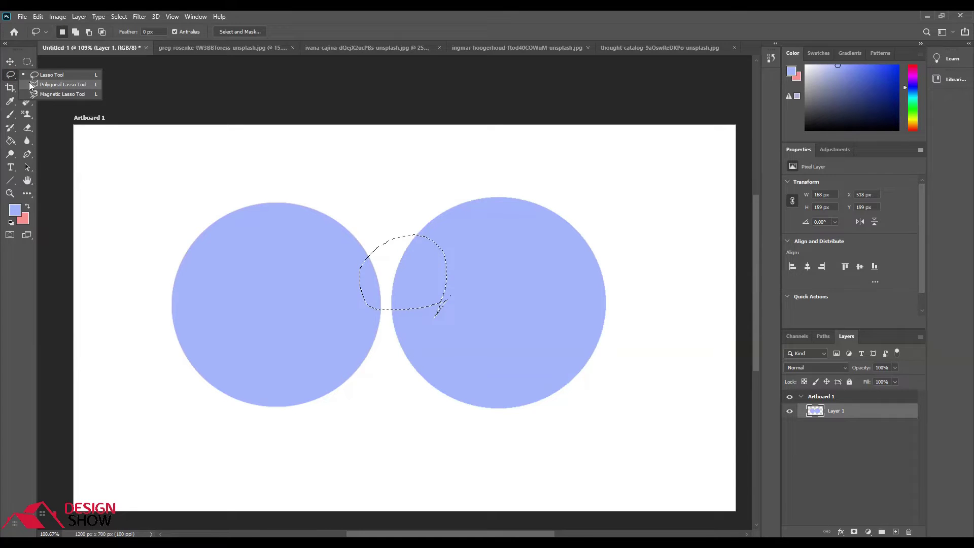
pyautogui.click(226, 47)
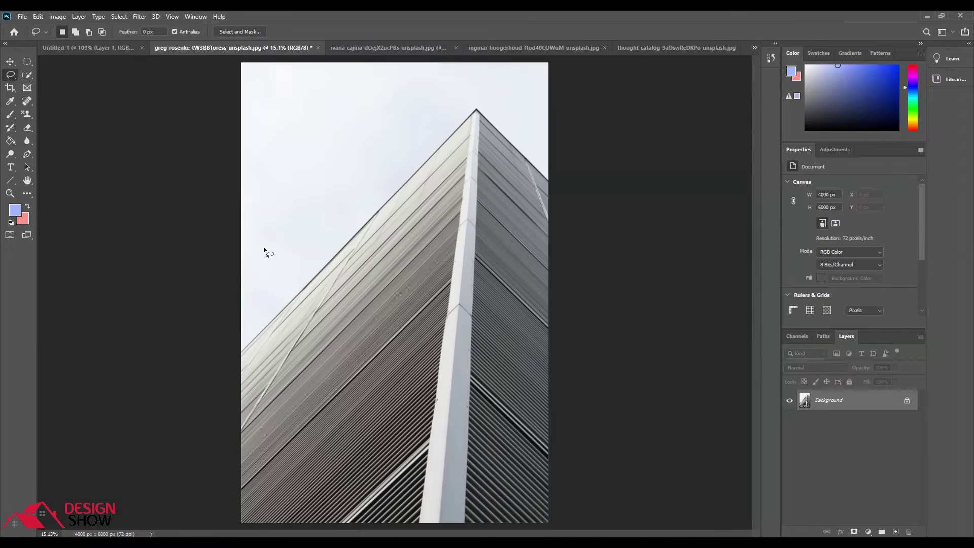
# Step: With the Polygonal Lasso, place outline points along the facade, its peak and the roof edge
pyautogui.rightClick(11, 76)
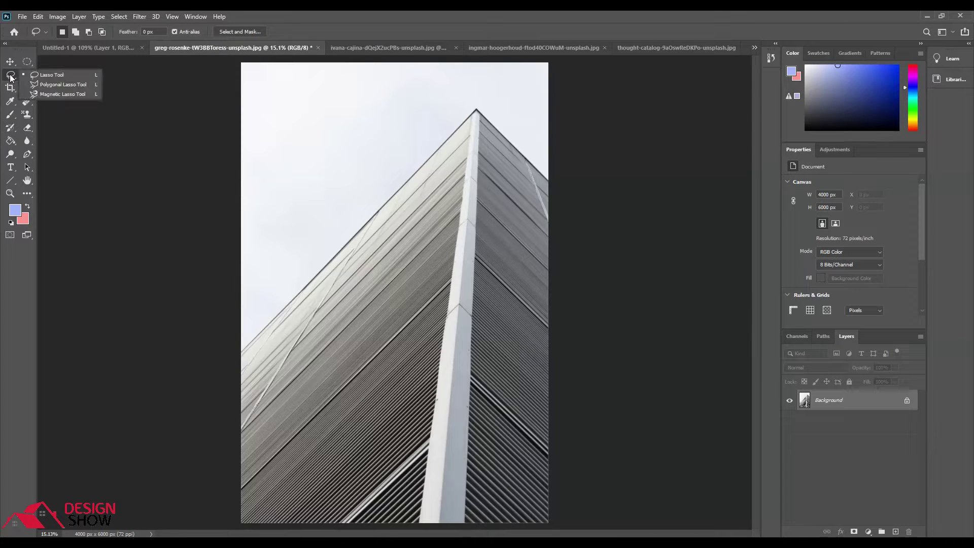
pyautogui.click(46, 85)
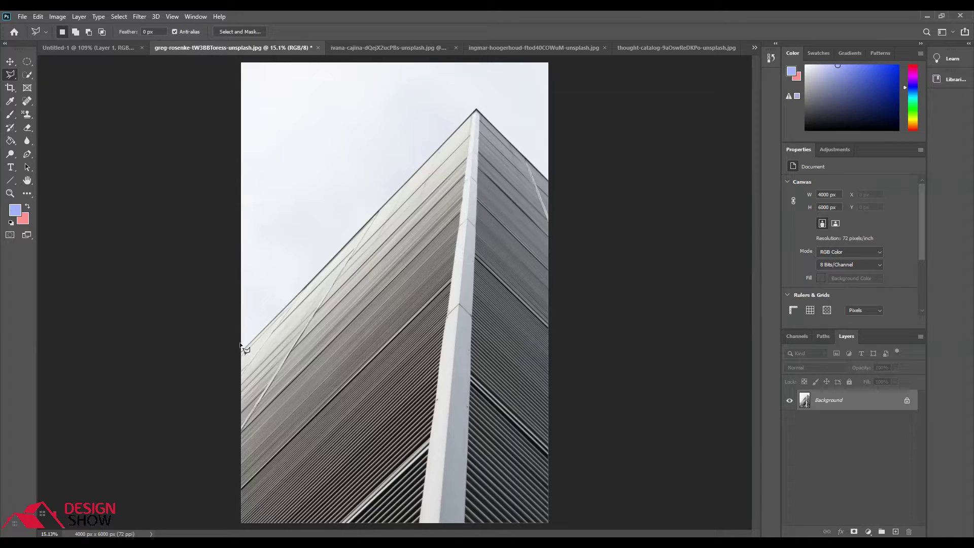
pyautogui.scroll(3, 243, 347)
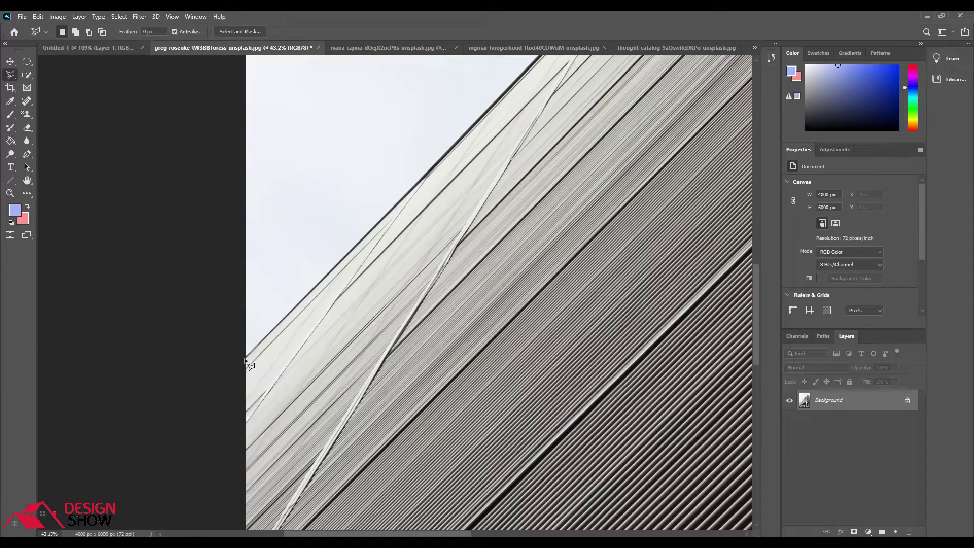
pyautogui.click(244, 361)
pyautogui.click(509, 106)
pyautogui.moveTo(498, 130)
pyautogui.mouseDown()
pyautogui.moveTo(363, 230)
pyautogui.moveTo(187, 398)
pyautogui.mouseUp()
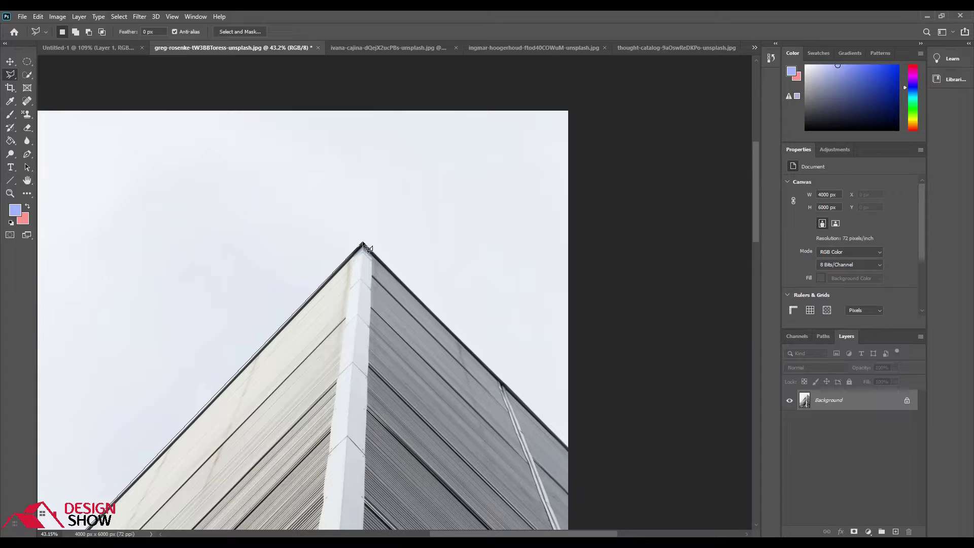
pyautogui.click(362, 243)
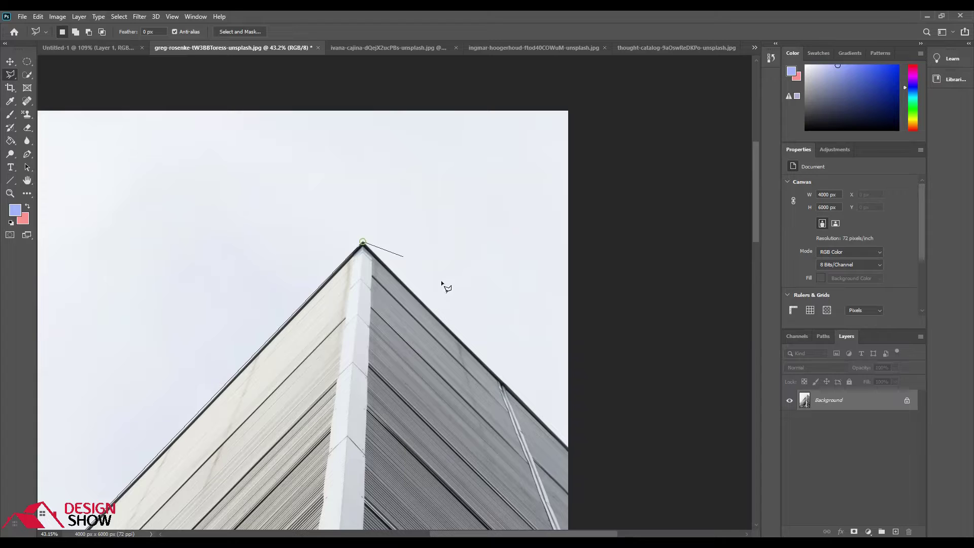
pyautogui.click(568, 449)
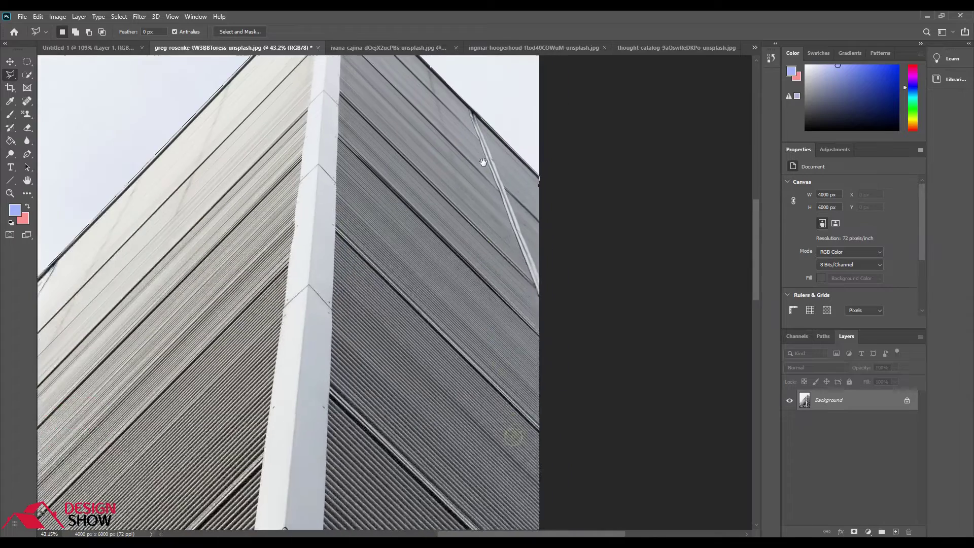
# Step: Trace along the image's bottom and left edges, close the building outline, and zoom out
pyautogui.moveTo(513, 435); pyautogui.dragTo(397, 238)
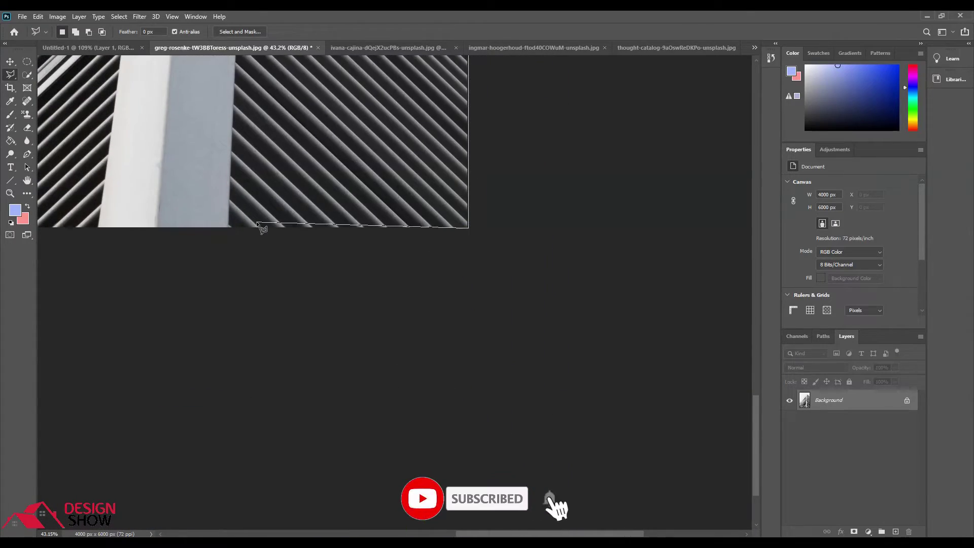
pyautogui.moveTo(252, 220); pyautogui.dragTo(687, 245)
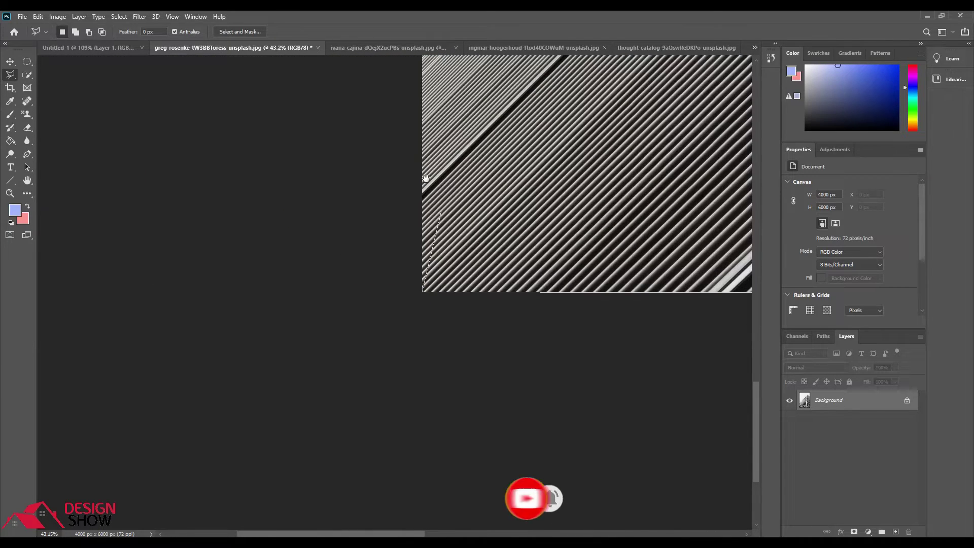
pyautogui.moveTo(422, 163); pyautogui.dragTo(386, 268)
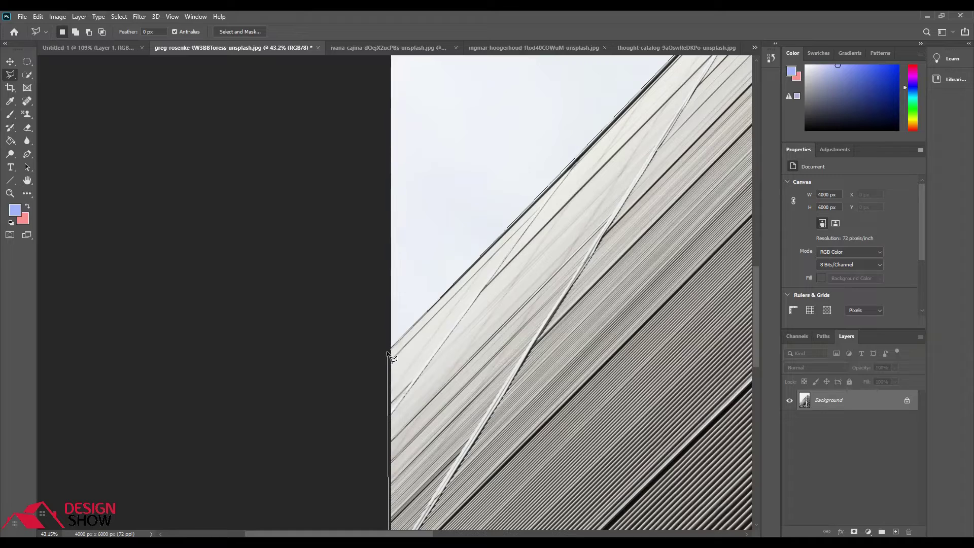
pyautogui.click(395, 356)
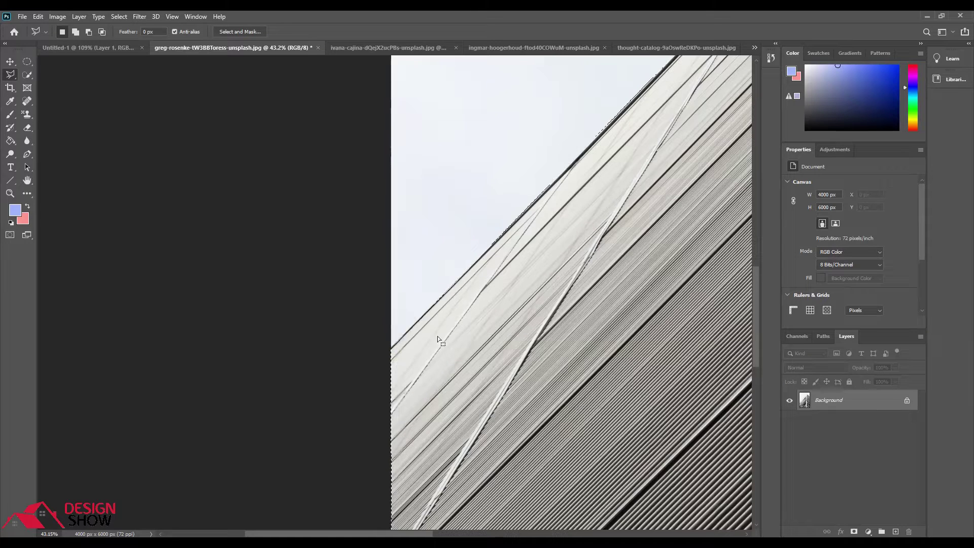
pyautogui.scroll(-5, 457, 313)
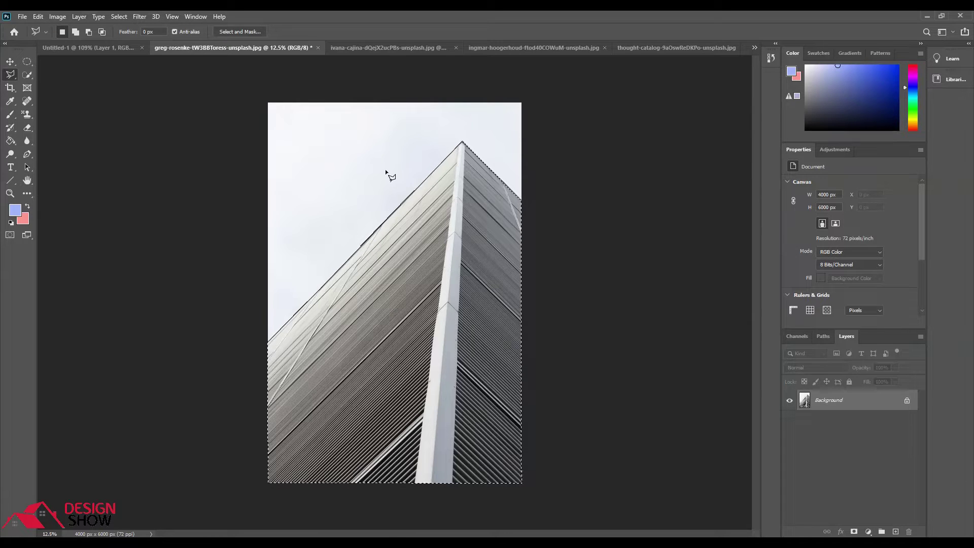
pyautogui.rightClick(432, 235)
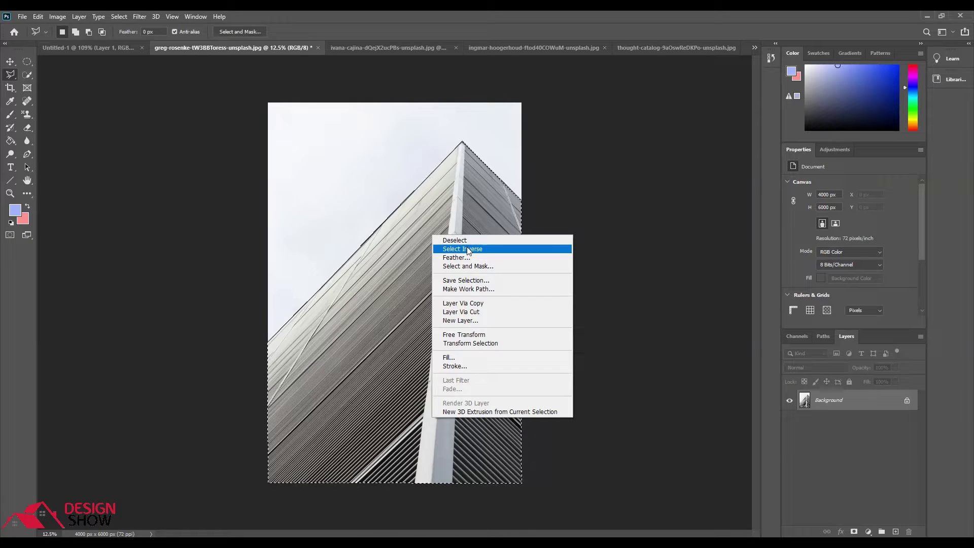
pyautogui.click(421, 267)
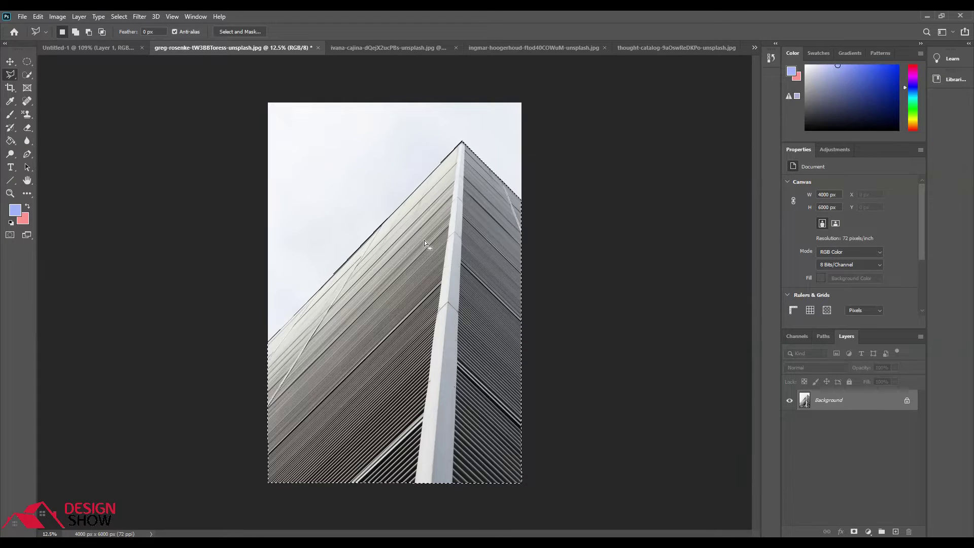
# Step: Copy the selected building onto its own layer with Ctrl+J and hide the Background layer
pyautogui.rightClick(424, 242)
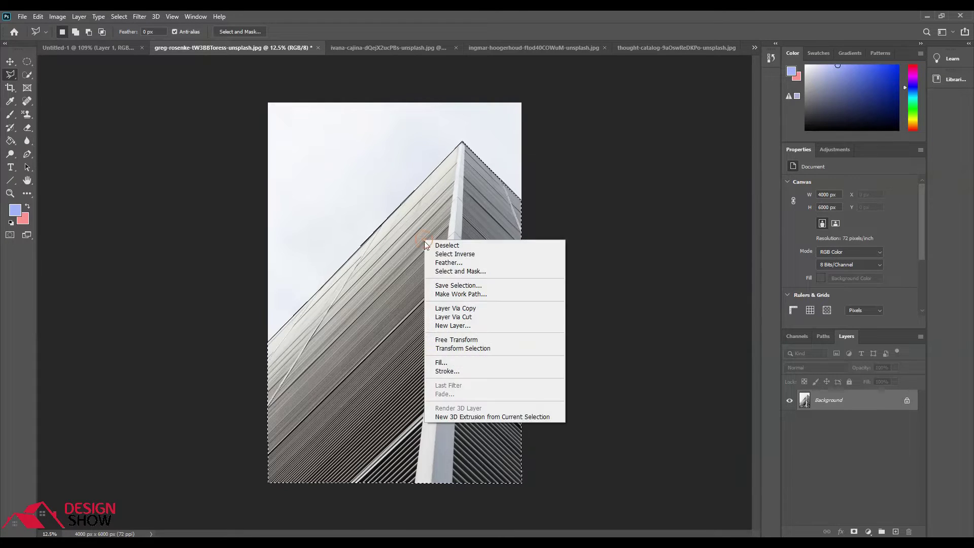
pyautogui.click(470, 309)
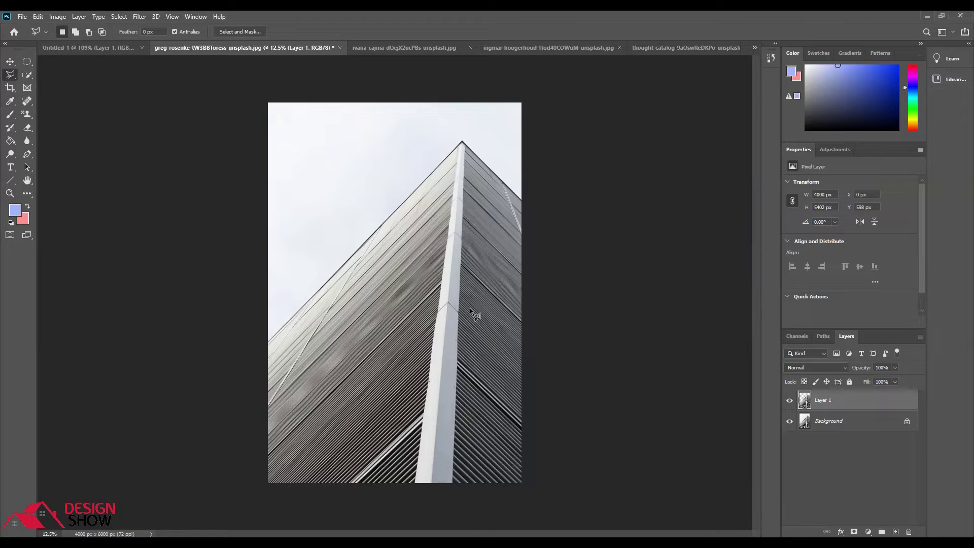
pyautogui.hotkey('ctrl', 'z')
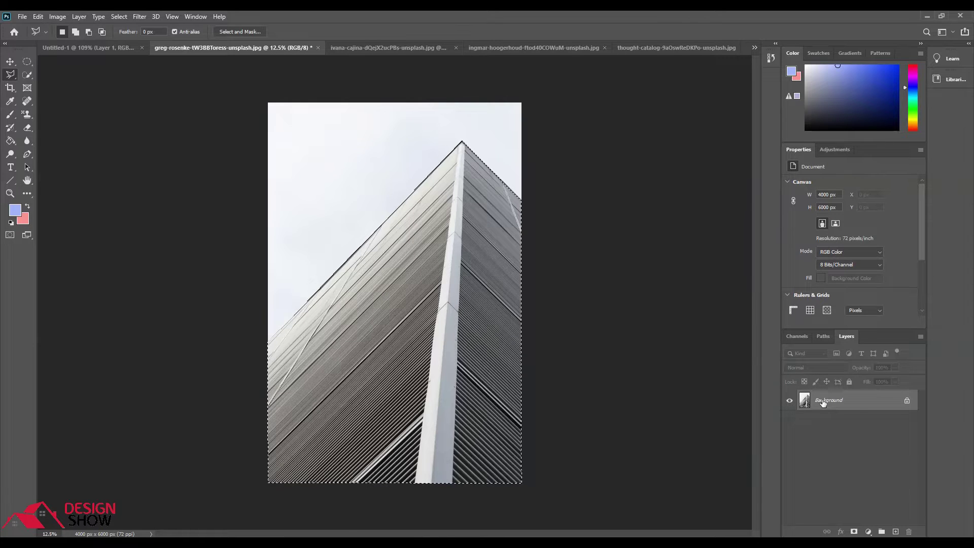
pyautogui.rightClick(361, 298)
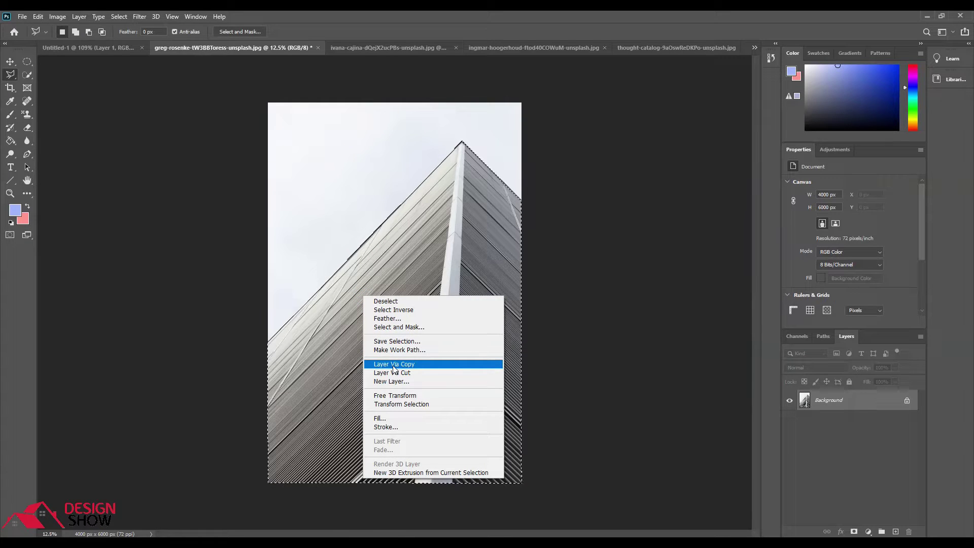
pyautogui.click(420, 235)
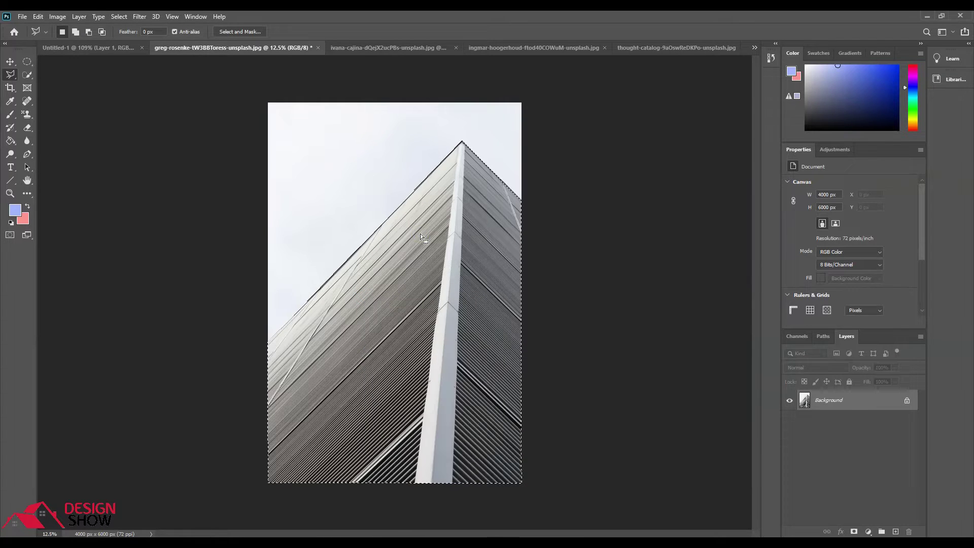
pyautogui.hotkey('ctrl', 'j')
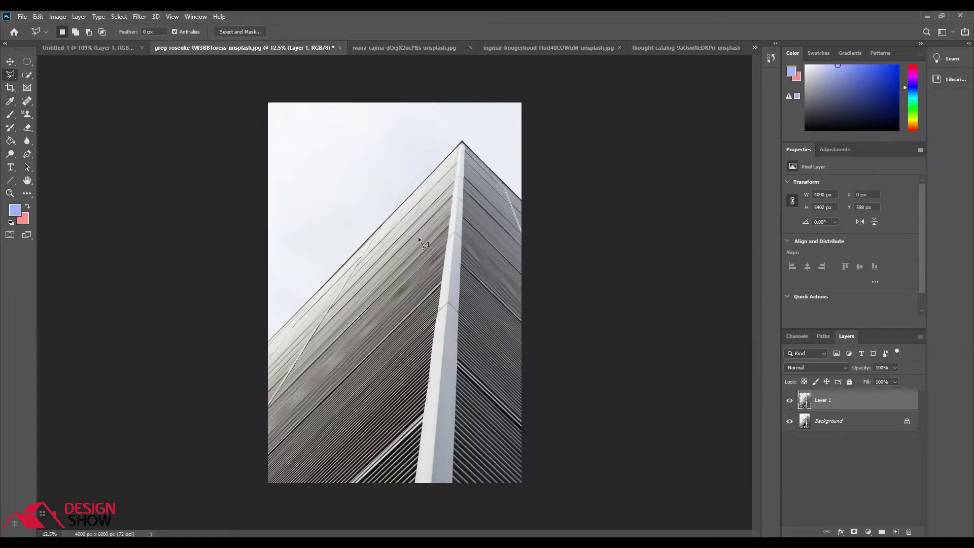
pyautogui.click(789, 426)
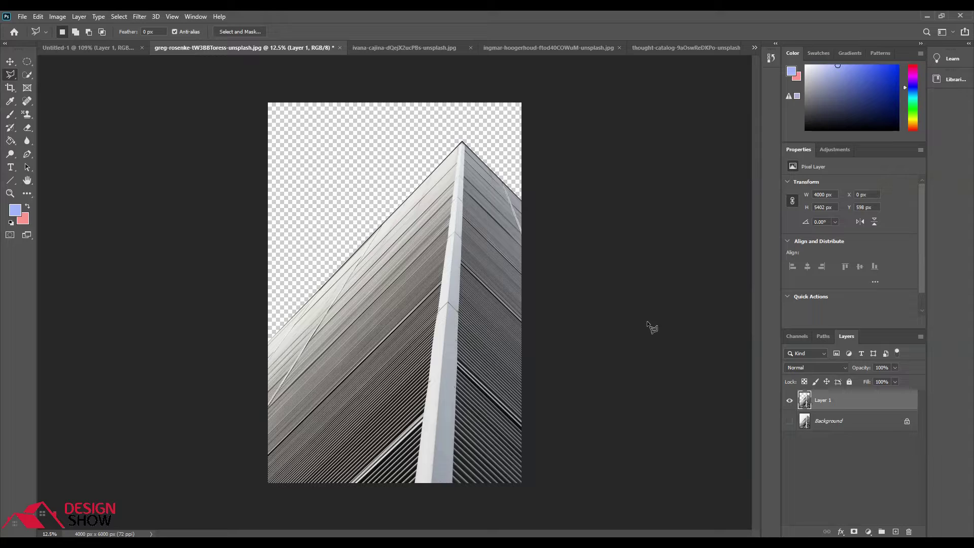
pyautogui.rightClick(12, 75)
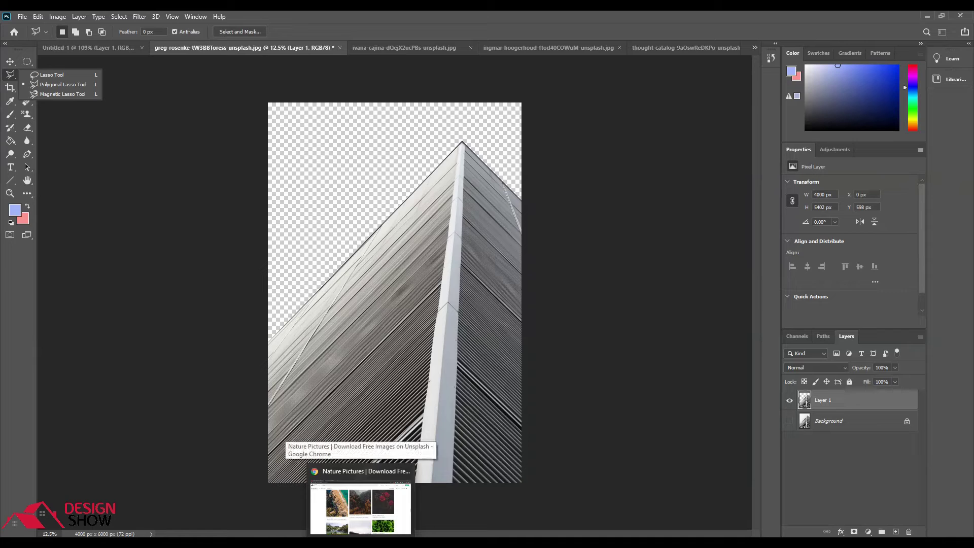
pyautogui.click(360, 507)
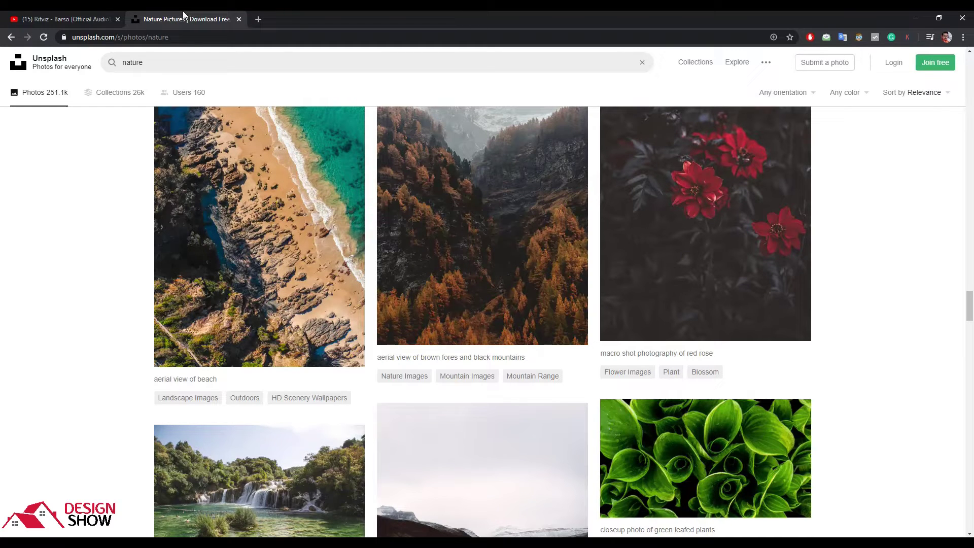
pyautogui.click(916, 18)
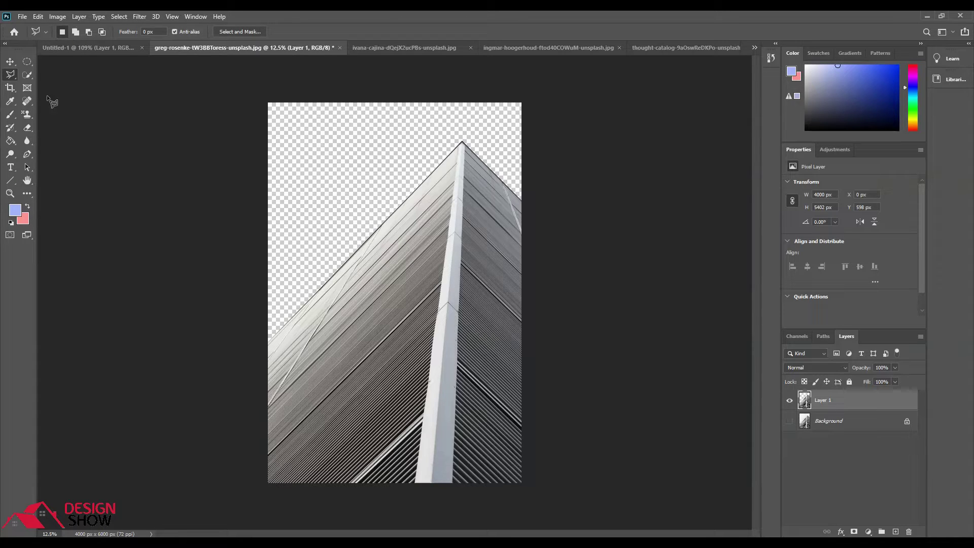
# Step: Make the avocado photo the active document and choose the Magnetic Lasso Tool
pyautogui.rightClick(11, 75)
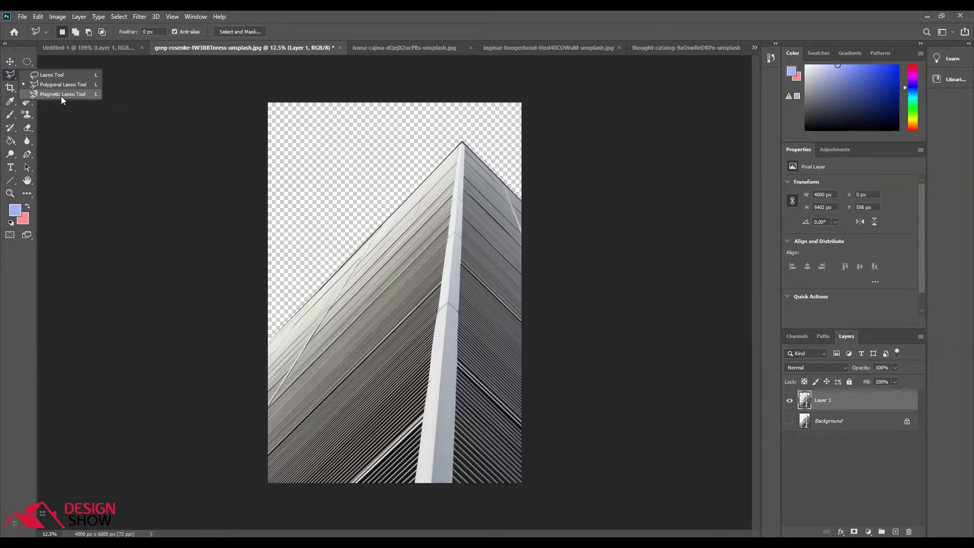
pyautogui.click(409, 51)
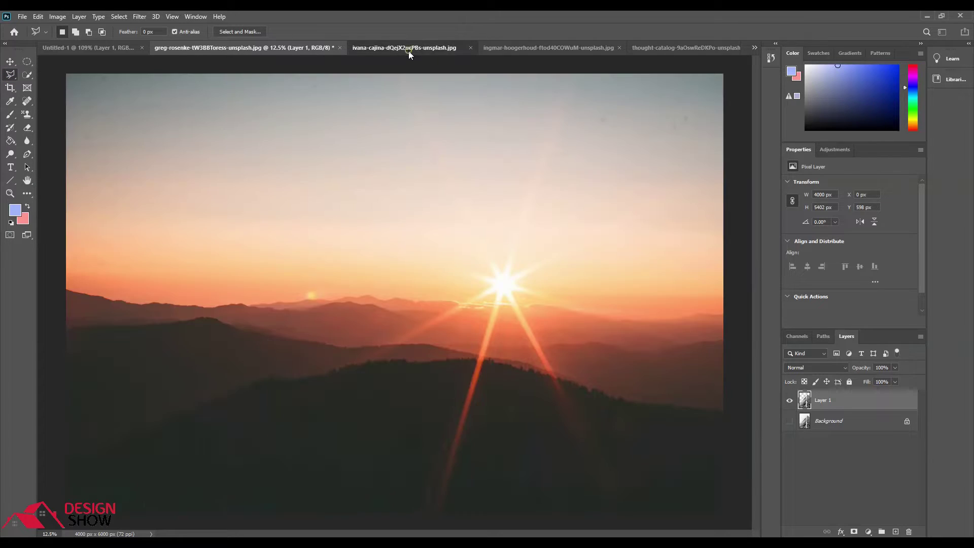
pyautogui.click(529, 48)
pyautogui.click(648, 45)
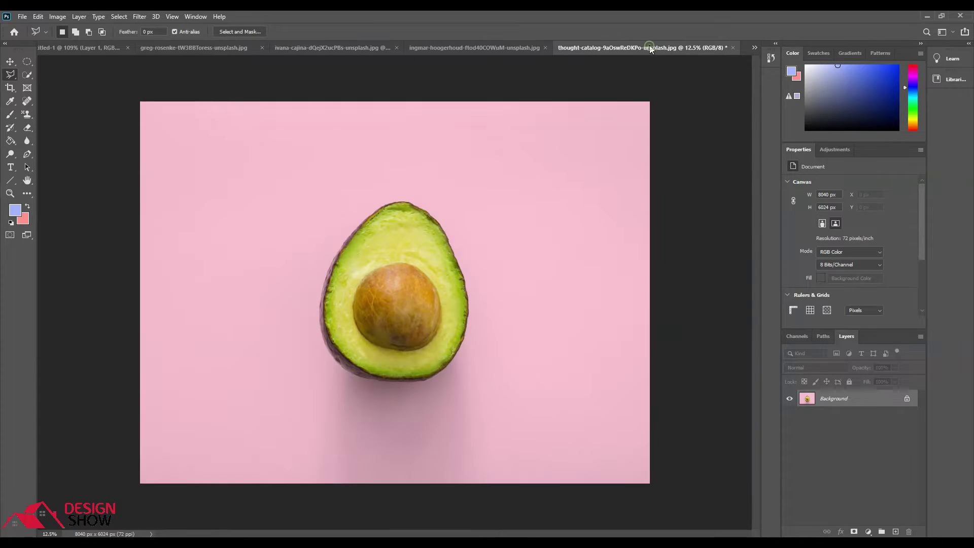
pyautogui.rightClick(10, 75)
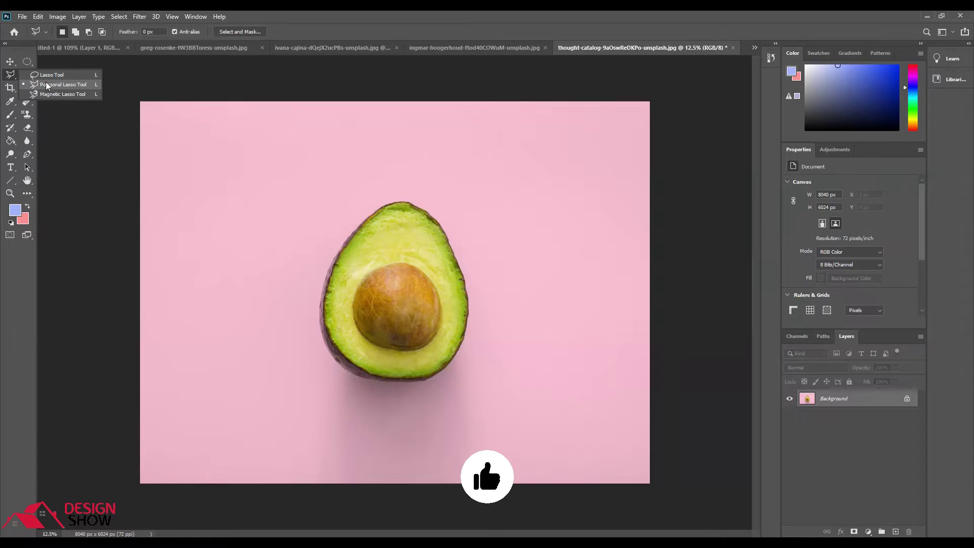
pyautogui.click(54, 93)
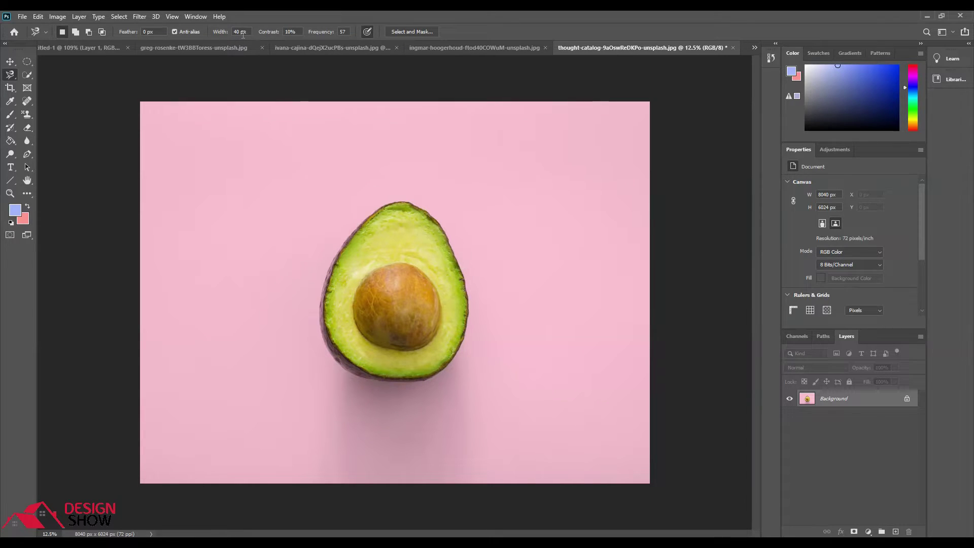
# Step: Set the Magnetic Lasso edge-detection width to 11 px
pyautogui.moveTo(226, 32); pyautogui.dragTo(206, 29)
pyautogui.moveTo(221, 33); pyautogui.dragTo(220, 34)
pyautogui.moveTo(219, 34); pyautogui.dragTo(216, 33)
pyautogui.moveTo(218, 35); pyautogui.dragTo(214, 32)
pyautogui.moveTo(218, 34); pyautogui.dragTo(218, 33)
pyautogui.click(218, 34)
# Step: Trace and close an outline around the avocado half, then copy it to a new layer
pyautogui.click(451, 243)
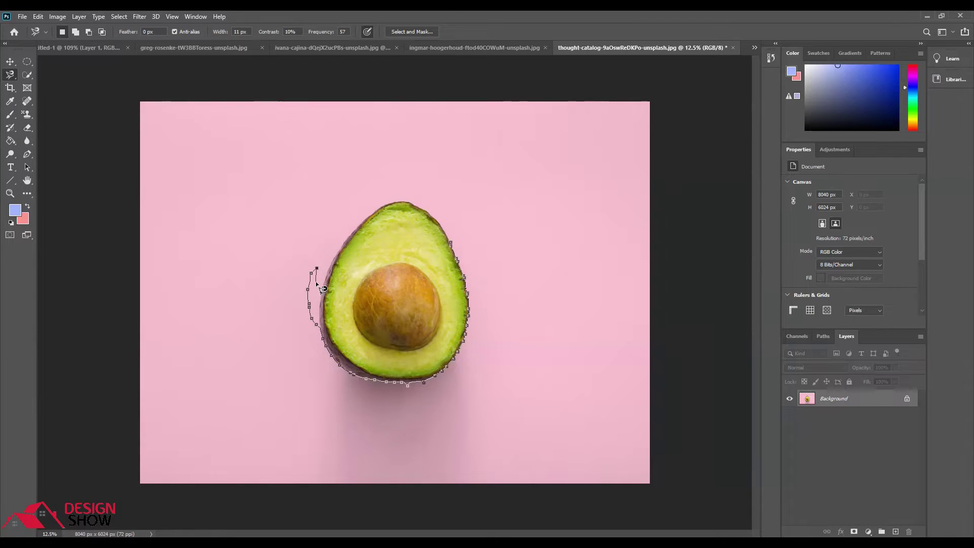
pyautogui.press('BackSpace')
pyautogui.press('BackSpace')
pyautogui.press('BackSpace')
pyautogui.press('BackSpace')
pyautogui.press('BackSpace')
pyautogui.press('BackSpace')
pyautogui.click(455, 249)
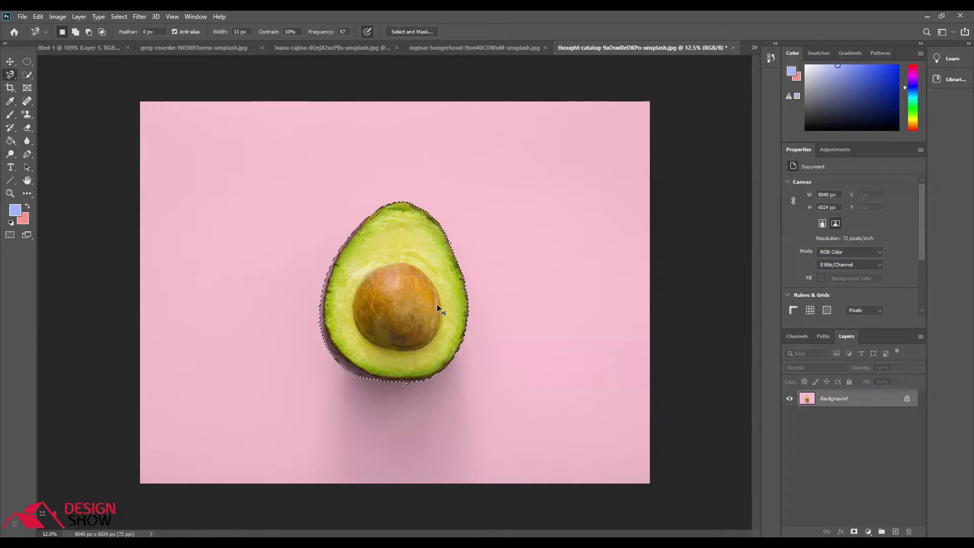
pyautogui.hotkey('ctrl', 'j')
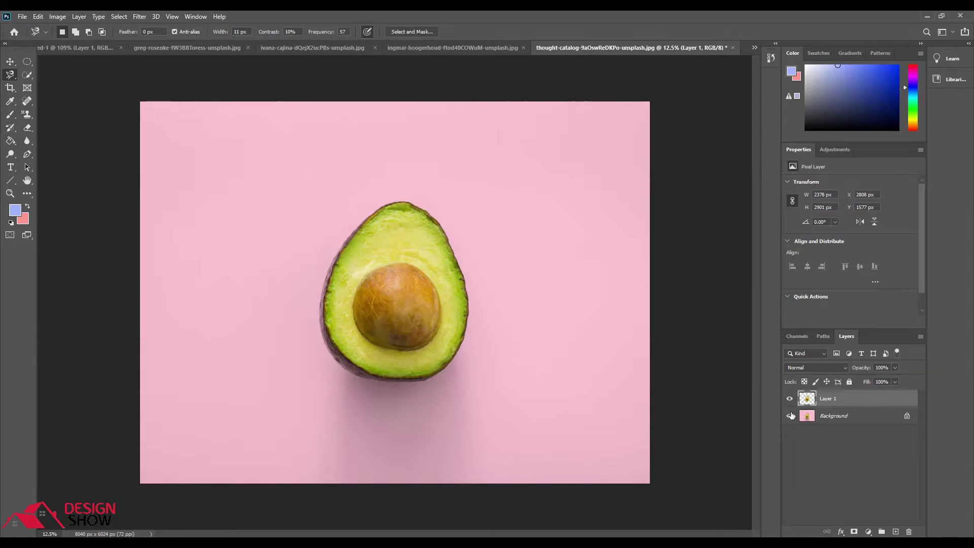
# Step: Toggle the Background layer's visibility, then undo the avocado layer copy and deselect
pyautogui.click(789, 416)
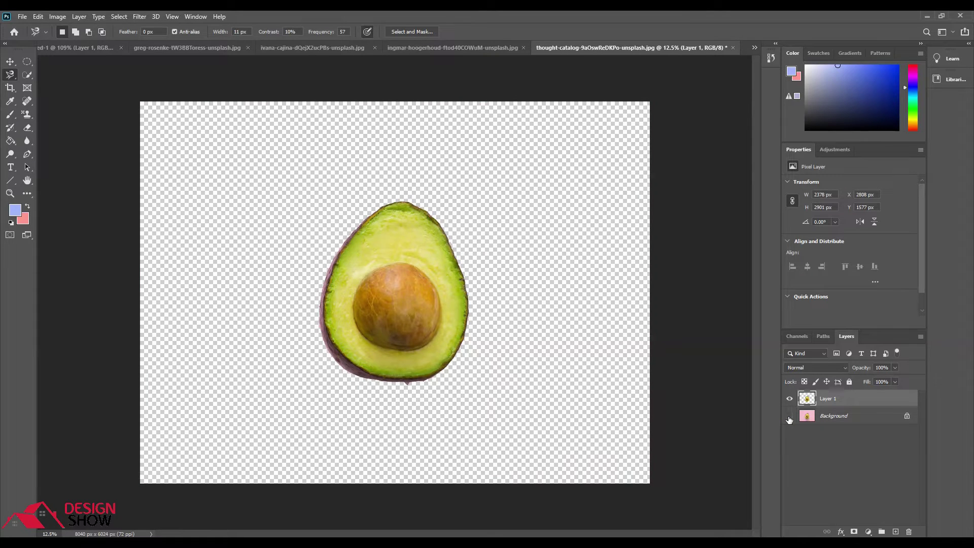
pyautogui.scroll(2, 388, 399)
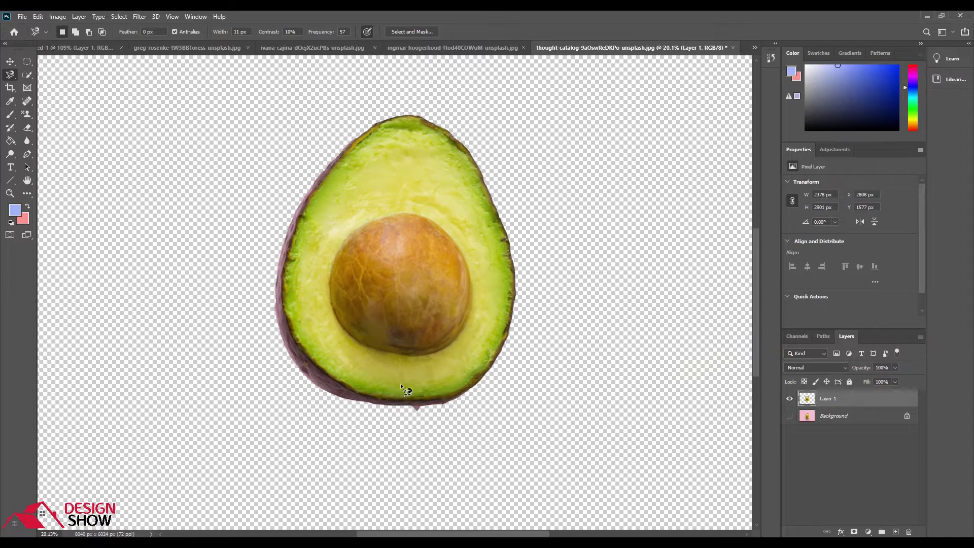
pyautogui.scroll(2, 401, 401)
pyautogui.scroll(1, 411, 402)
pyautogui.scroll(1, 419, 403)
pyautogui.scroll(-1, 419, 403)
pyautogui.scroll(-1, 419, 403)
pyautogui.scroll(-1, 419, 403)
pyautogui.scroll(-1, 421, 292)
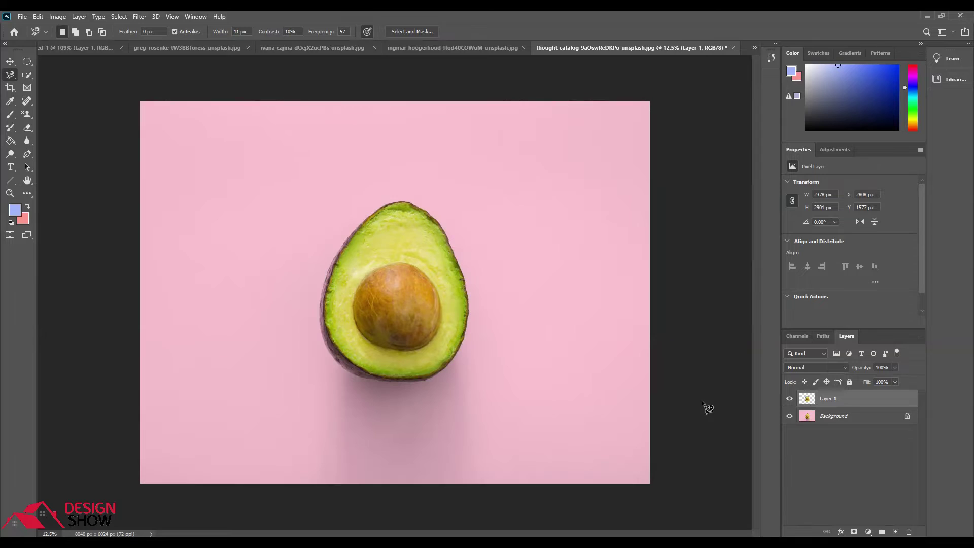
pyautogui.hotkey('ctrl', 'z')
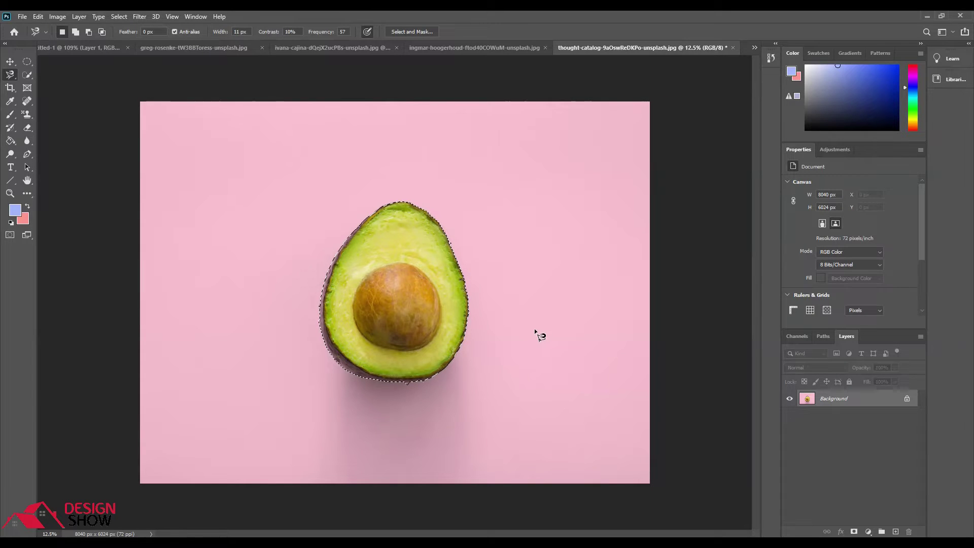
pyautogui.hotkey('ctrl', 'd')
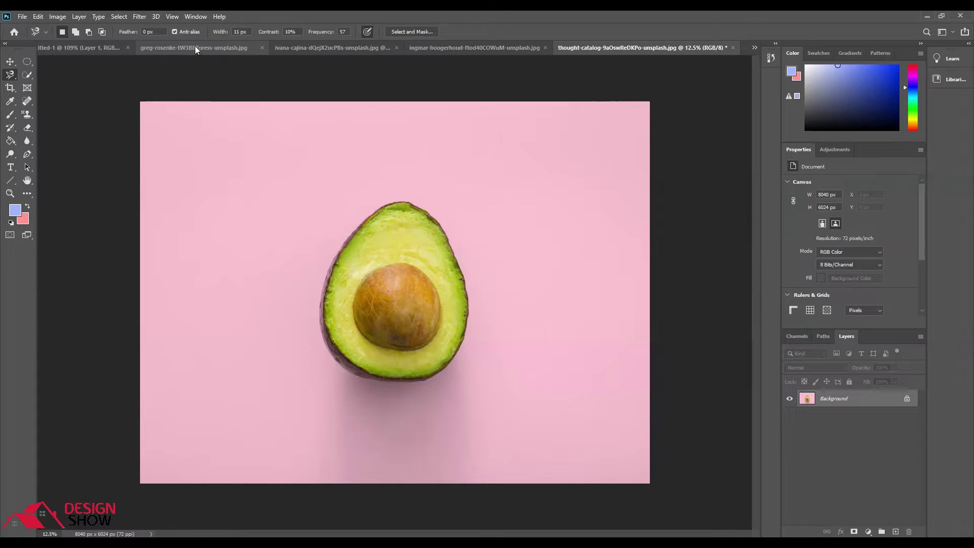
# Step: Widen the edge-detection width and trace the avocado's outer skin, fixing one stray point
pyautogui.moveTo(216, 32); pyautogui.dragTo(223, 34)
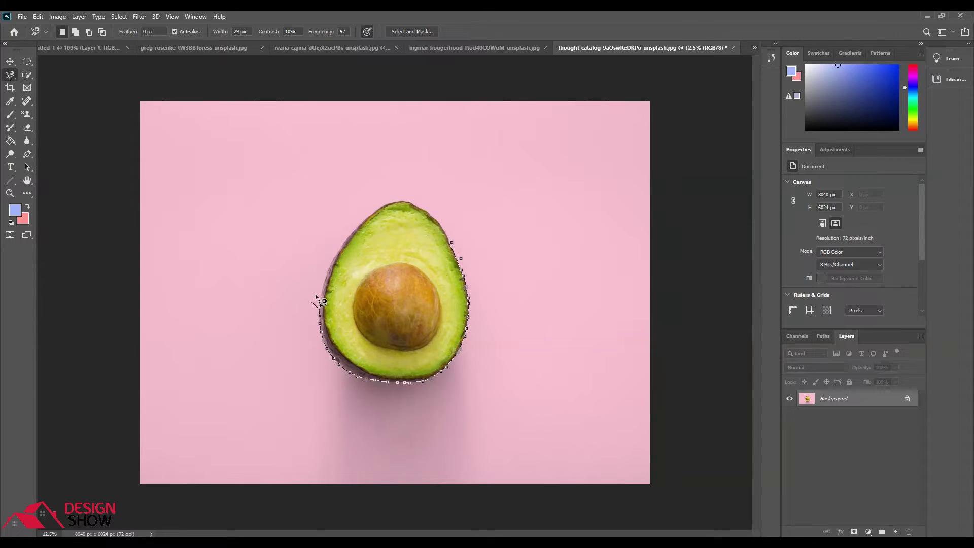
pyautogui.click(358, 214)
pyautogui.press('BackSpace')
pyautogui.press('BackSpace')
pyautogui.click(365, 214)
pyautogui.click(457, 248)
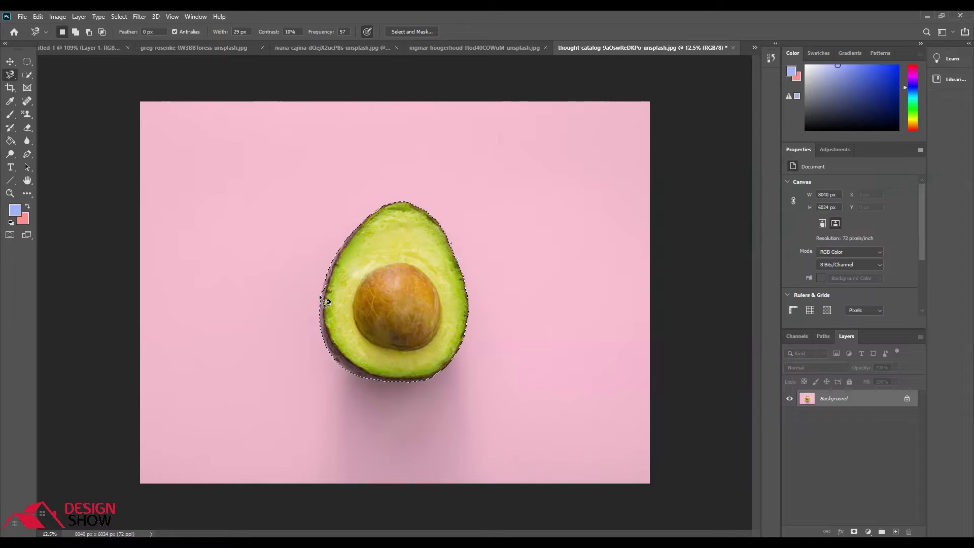
pyautogui.scroll(2, 315, 294)
pyautogui.scroll(2, 315, 292)
pyautogui.scroll(1, 319, 274)
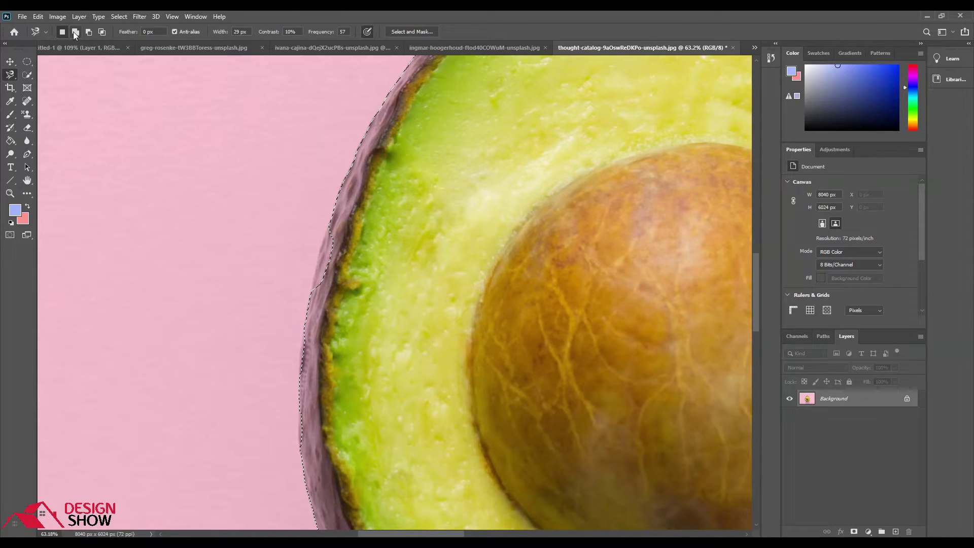
# Step: Shift-trace the missed strip on the avocado's left edge with the Magnetic Lasso to add it
pyautogui.press('alt')
pyautogui.press('shift')
pyautogui.click(311, 294)
pyautogui.click(312, 293)
pyautogui.keyDown('alt'); pyautogui.scroll(-3, 335, 254); pyautogui.keyUp('alt')
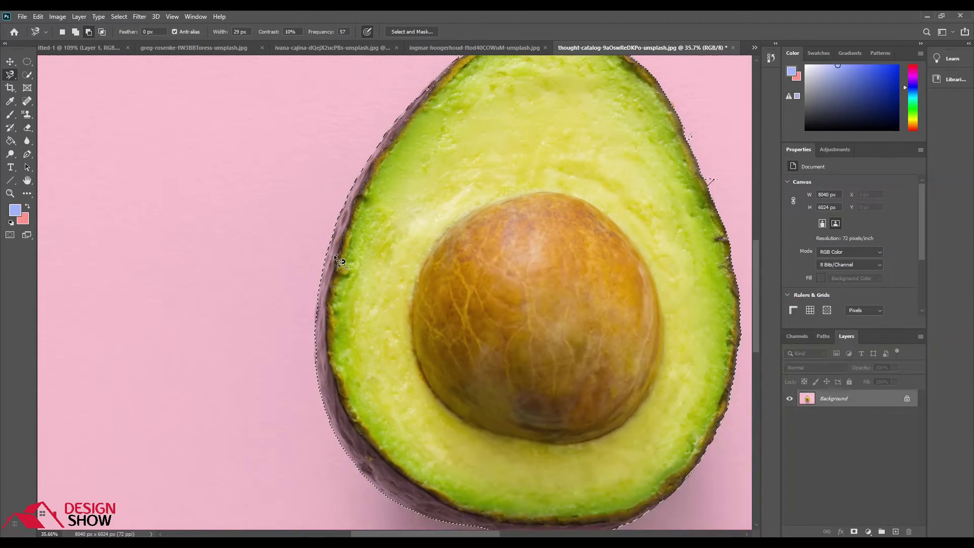
pyautogui.keyDown('alt'); pyautogui.scroll(2, 334, 257); pyautogui.keyUp('alt')
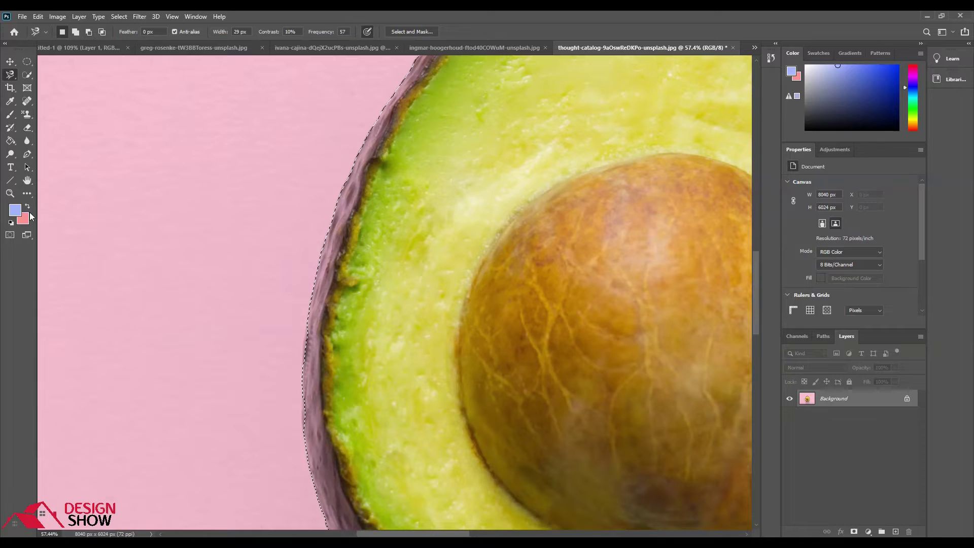
# Step: Cycle the Zoom tool's 100%, Fit Screen and Fill Screen views, ending on Fit Screen
pyautogui.press('z')
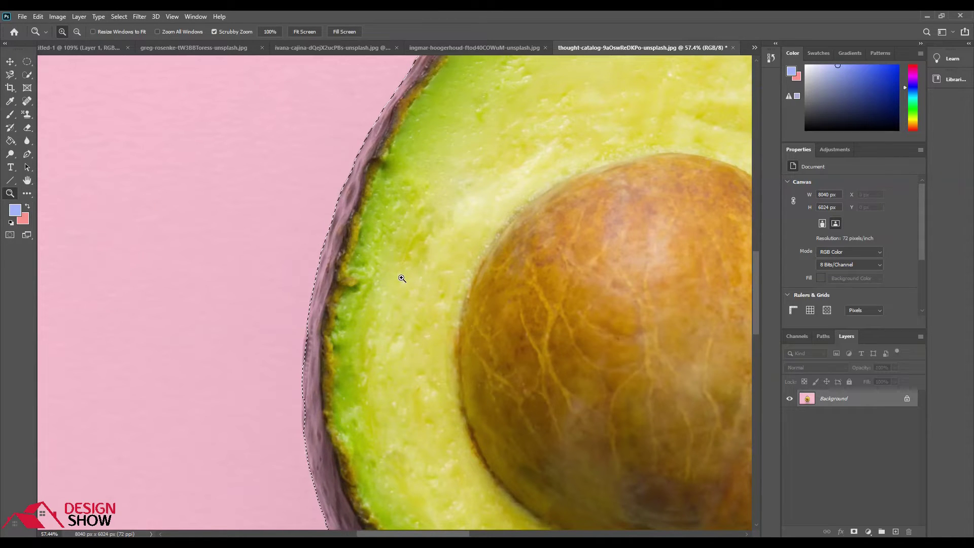
pyautogui.click(275, 31)
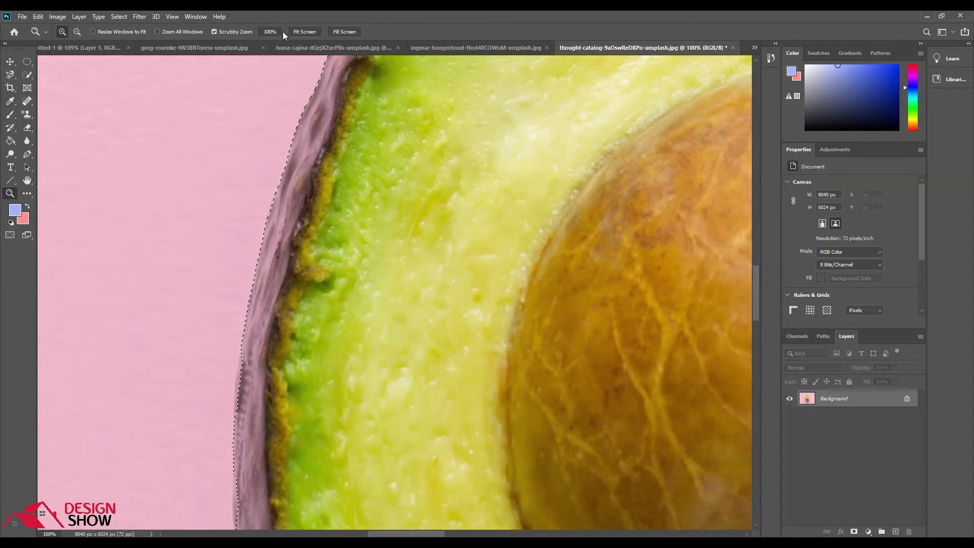
pyautogui.click(292, 33)
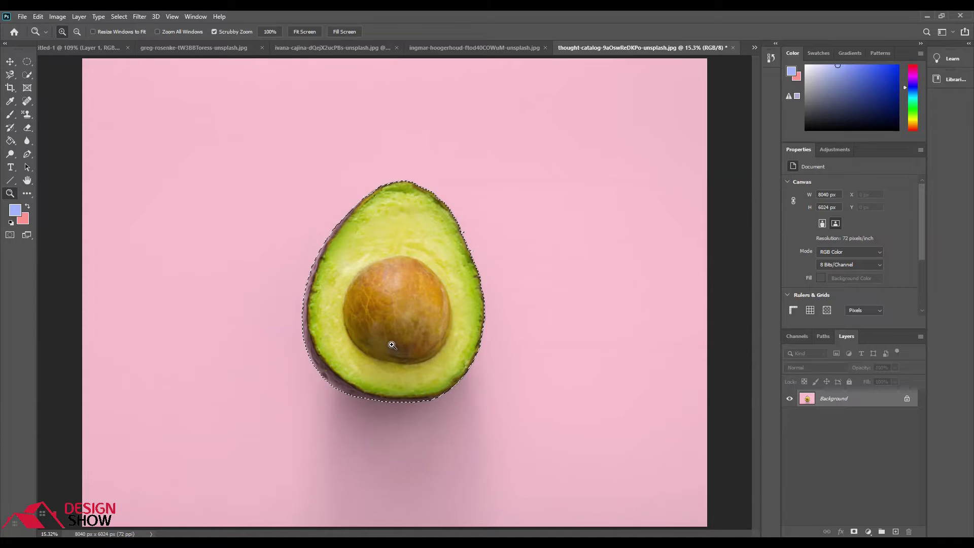
pyautogui.click(340, 30)
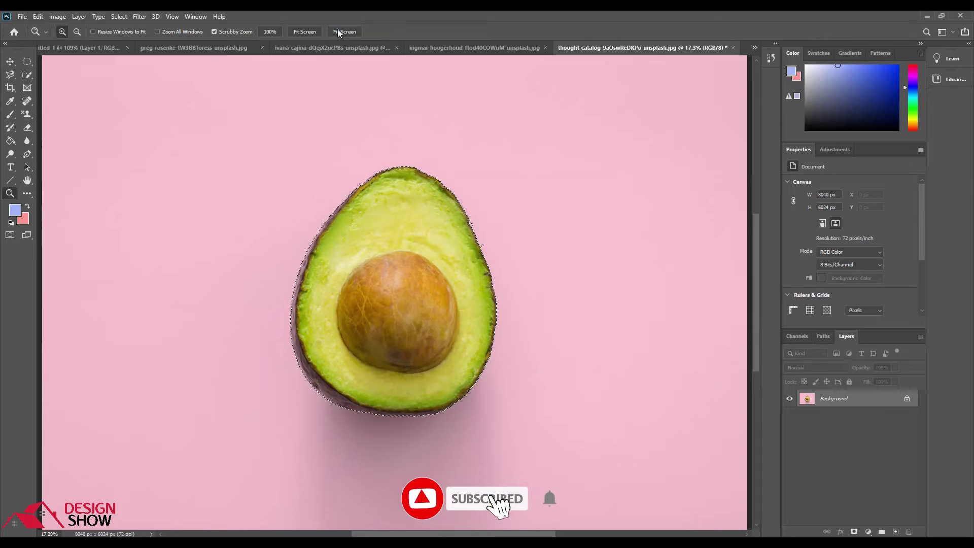
pyautogui.click(297, 31)
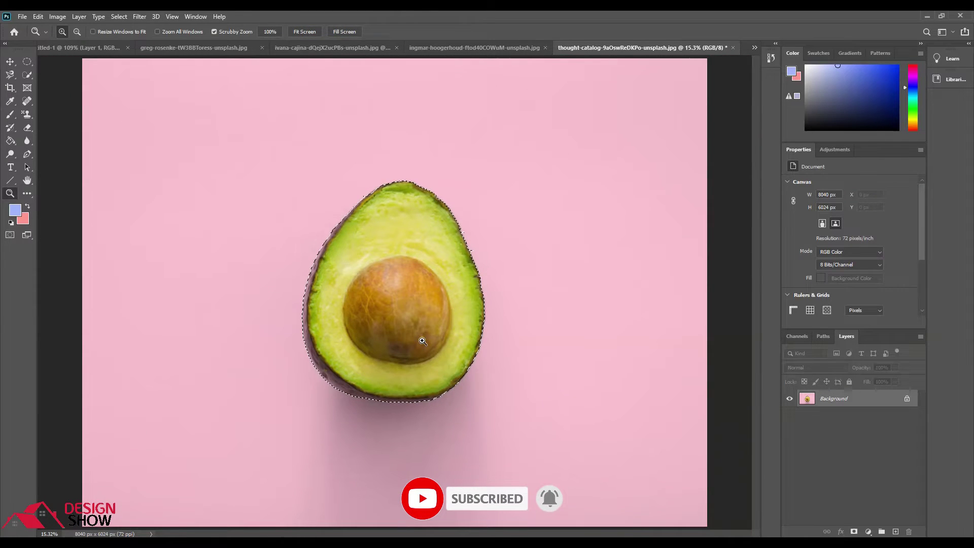
pyautogui.press('f')
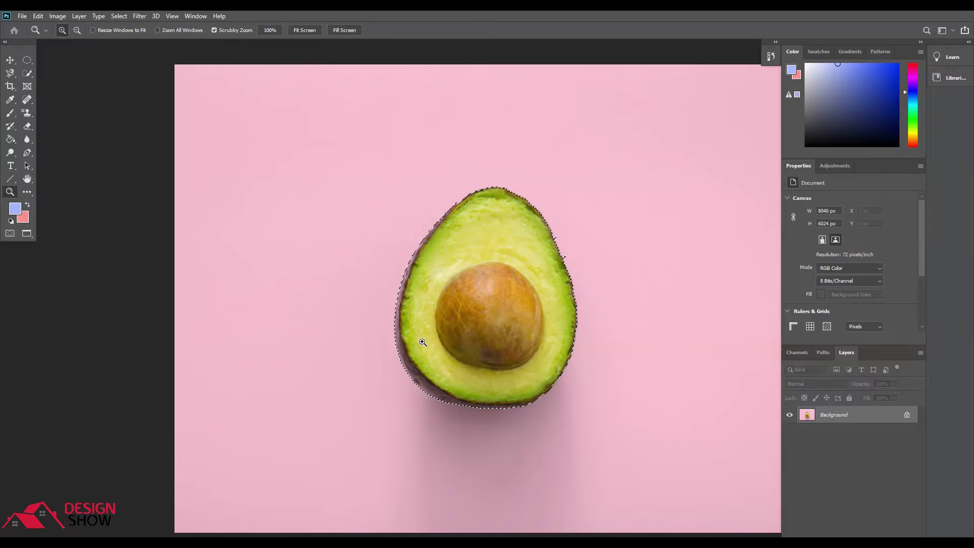
pyautogui.press('f')
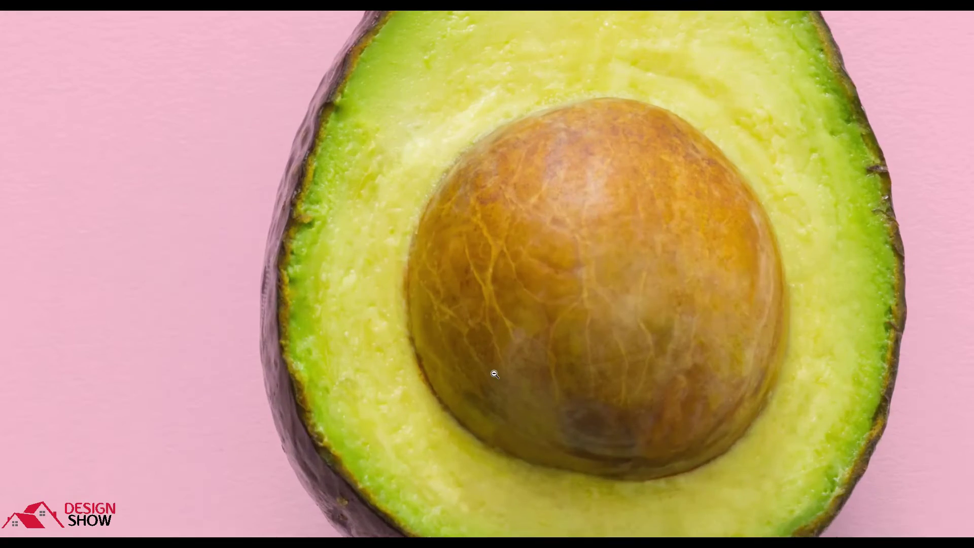
pyautogui.keyDown('alt'); pyautogui.click(495, 374); pyautogui.keyUp('alt')
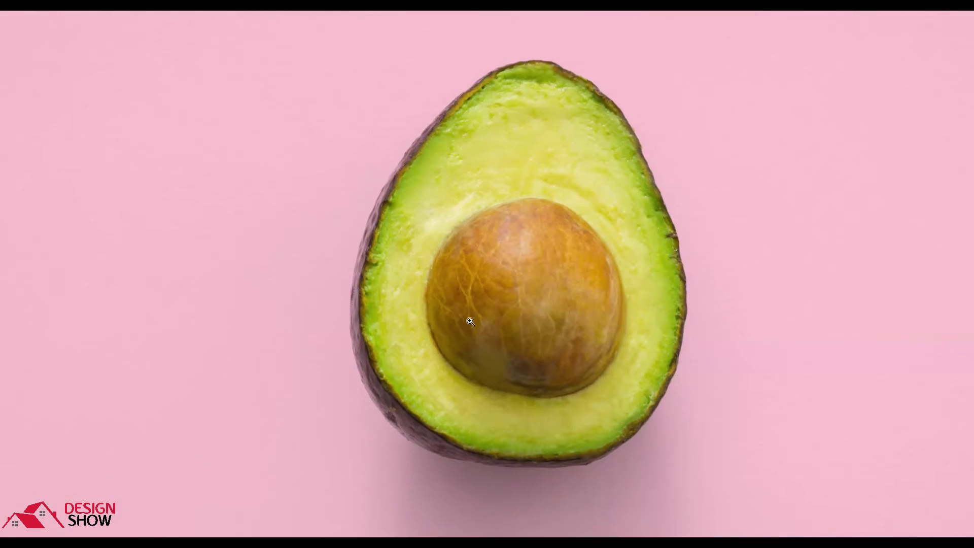
pyautogui.keyDown('alt'); pyautogui.click(434, 273); pyautogui.keyUp('alt')
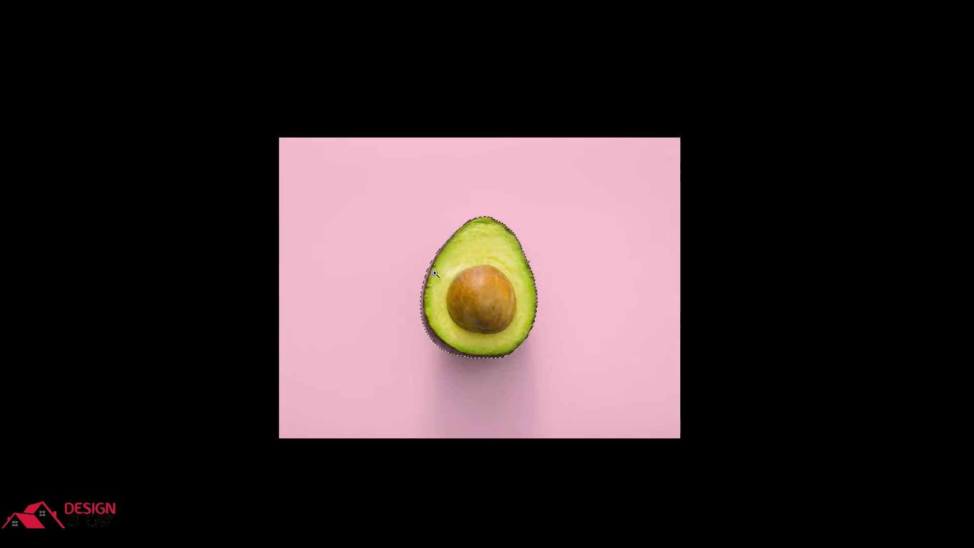
pyautogui.press('f')
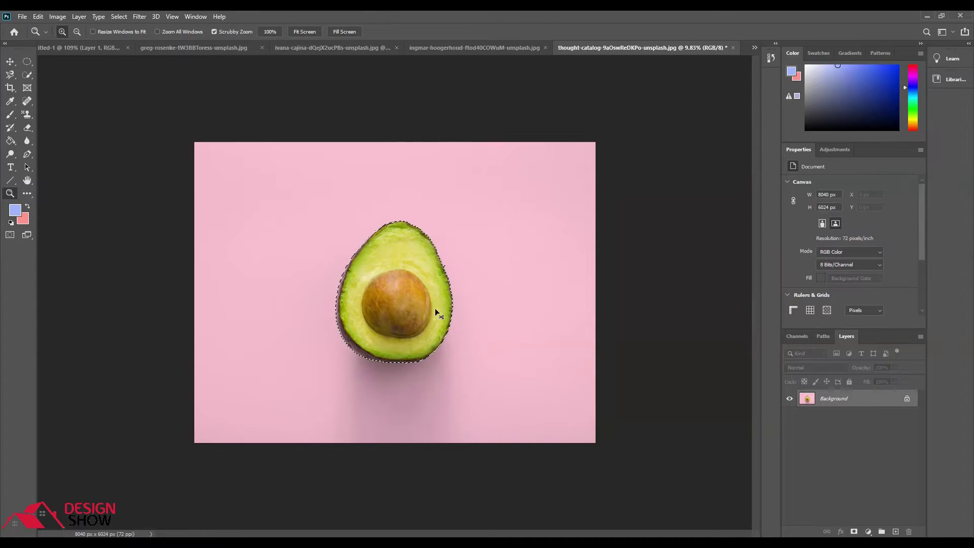
# Step: Copy the avocado selection to a new layer and hide the pink Background layer
pyautogui.hotkey('ctrl', 'j')
pyautogui.rightClick(421, 309)
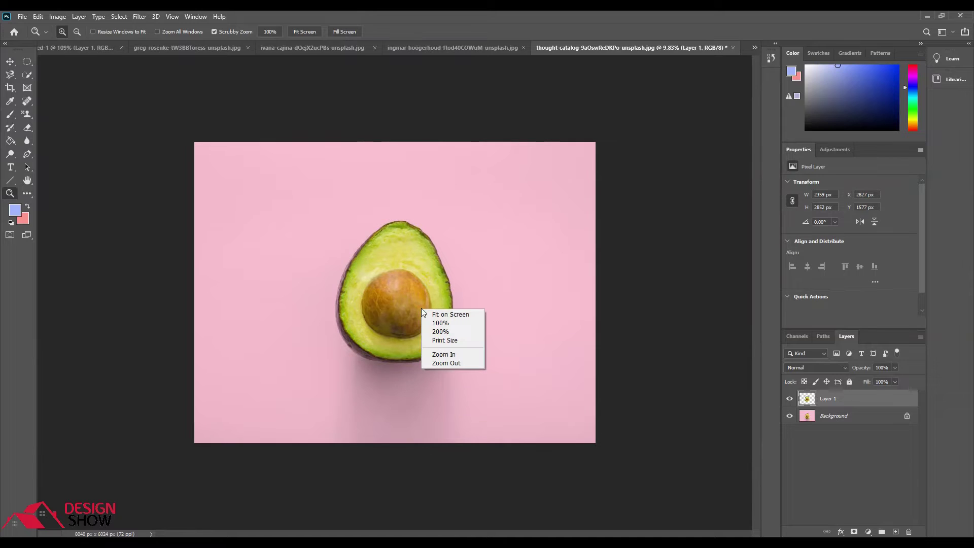
pyautogui.click(704, 296)
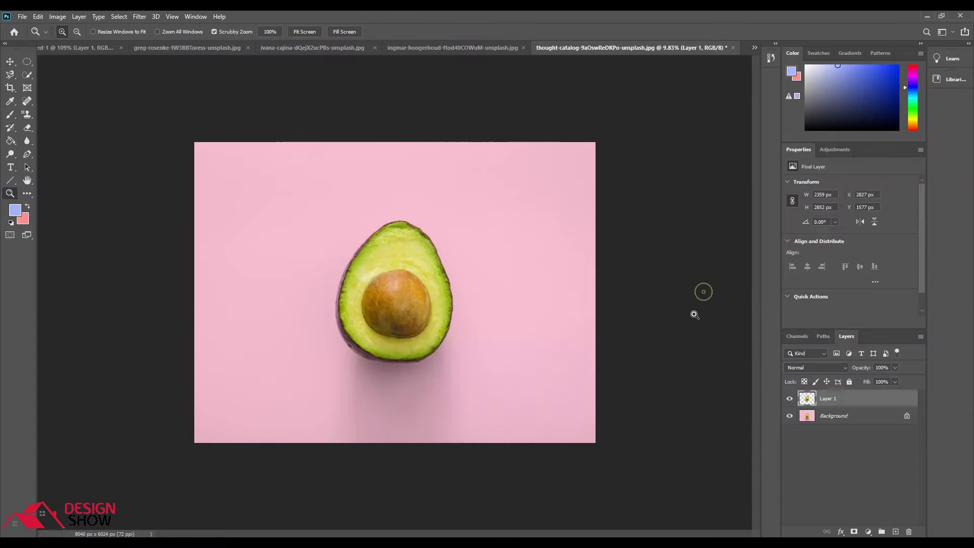
pyautogui.click(790, 415)
pyautogui.moveTo(437, 309)
pyautogui.mouseDown()
pyautogui.moveTo(454, 331)
pyautogui.moveTo(377, 319)
pyautogui.mouseUp()
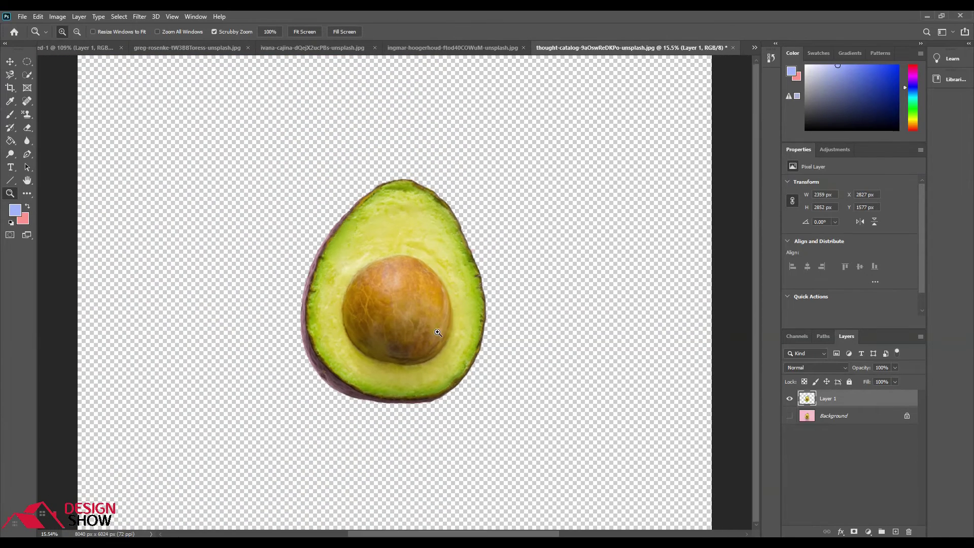
pyautogui.click(10, 75)
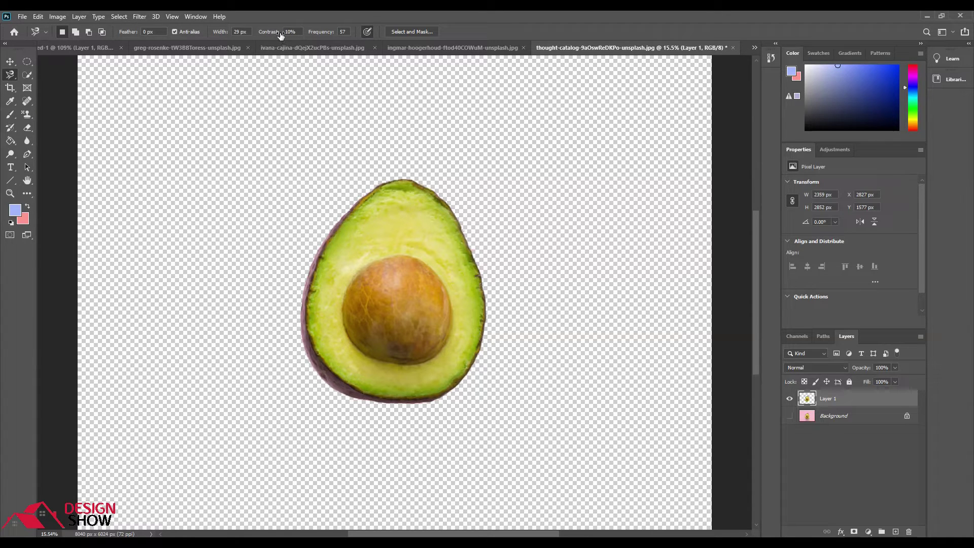
# Step: Exit Select and Mask unchanged, cancel the stray lasso path, and trash the avocado layer
pyautogui.click(416, 32)
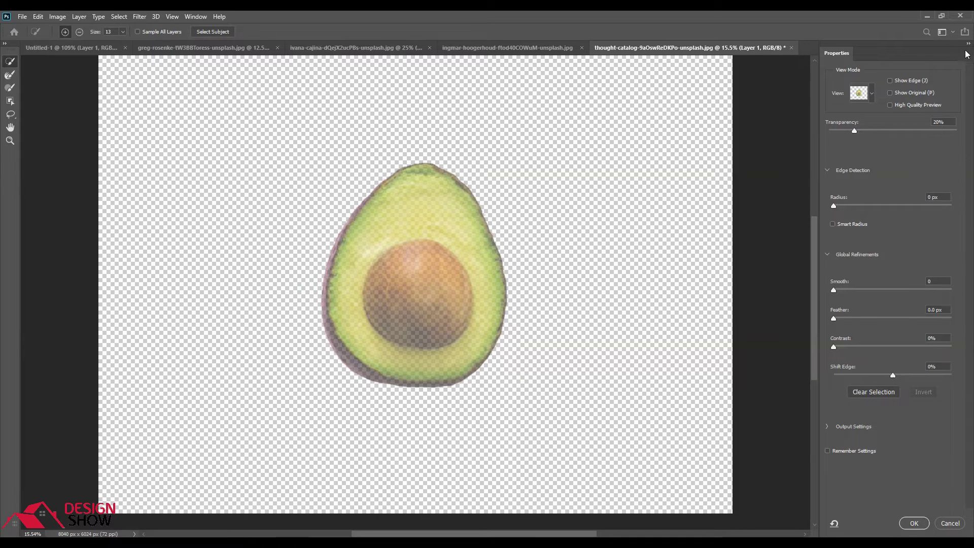
pyautogui.press('Escape')
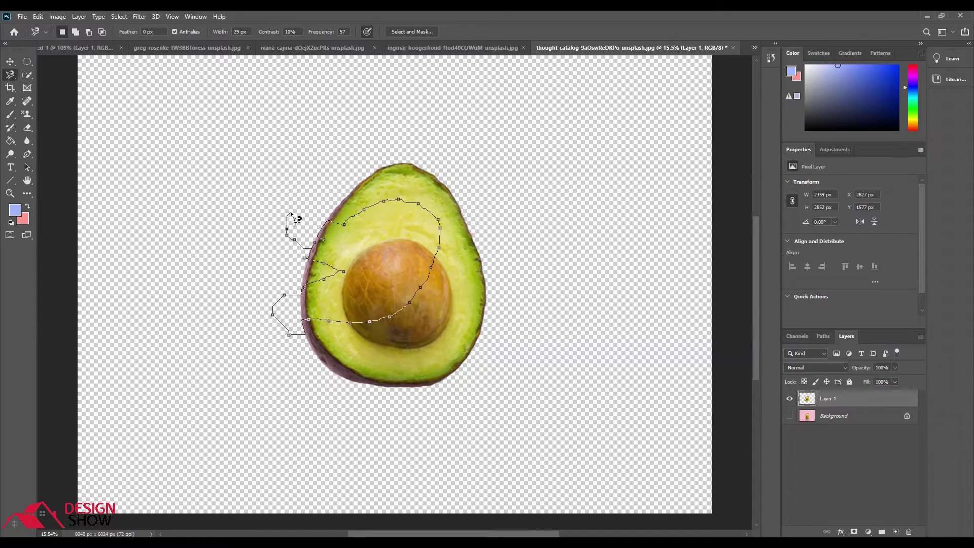
pyautogui.press('Escape')
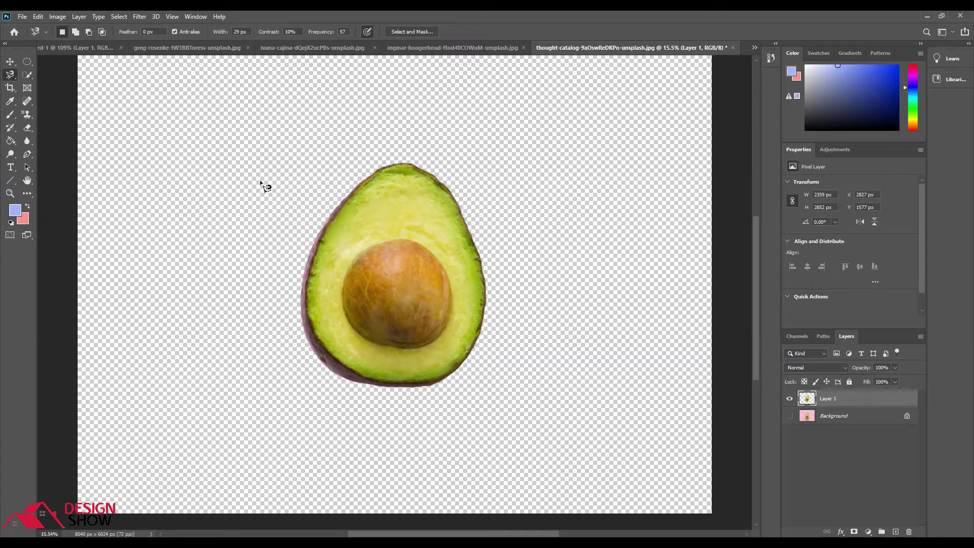
pyautogui.moveTo(835, 397); pyautogui.dragTo(908, 532)
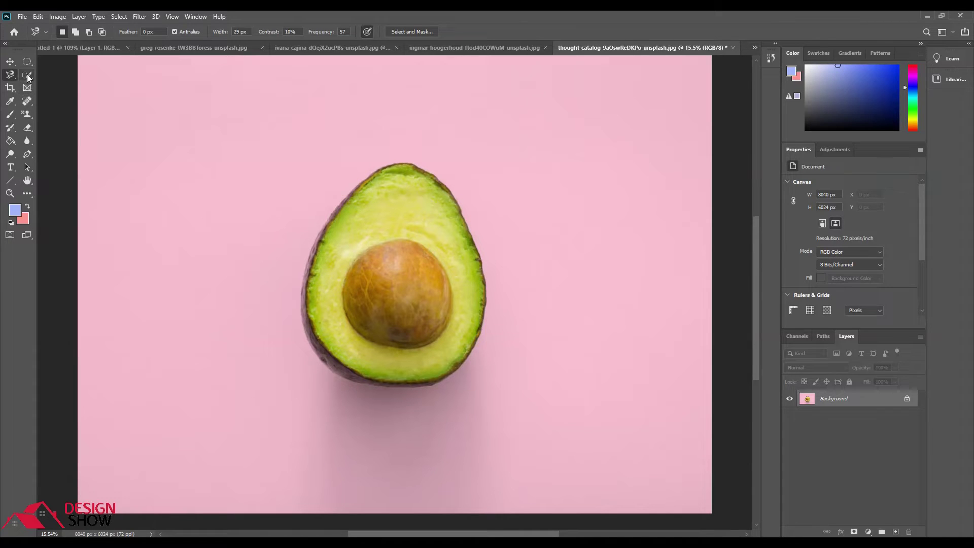
# Step: Pick the Magic Wand tool and switch to the ivana-cajina sunset mountain document
pyautogui.rightClick(11, 75)
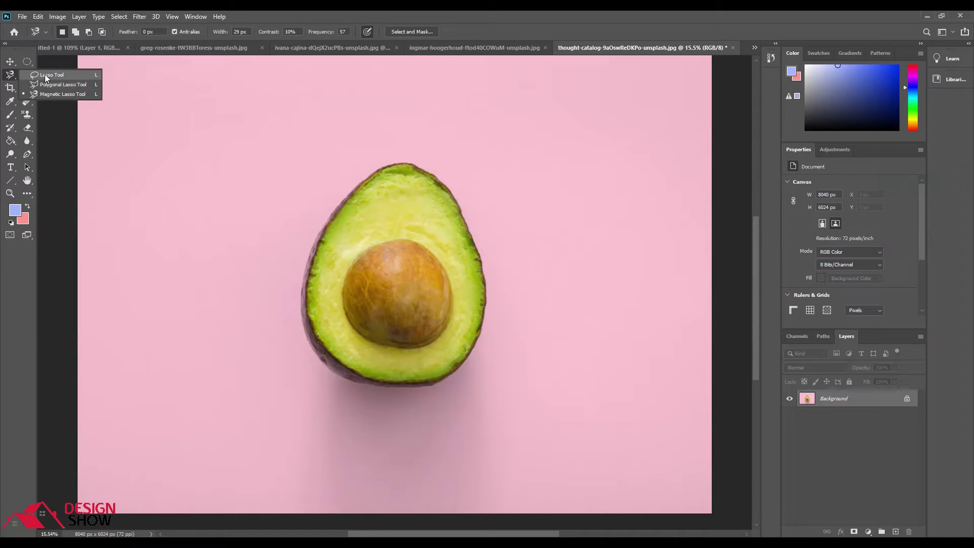
pyautogui.click(19, 82)
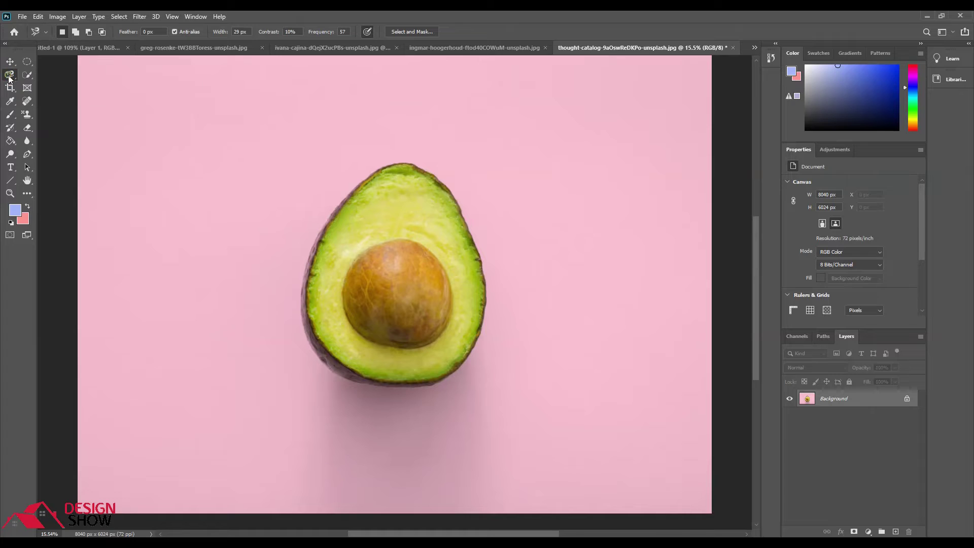
pyautogui.click(27, 78)
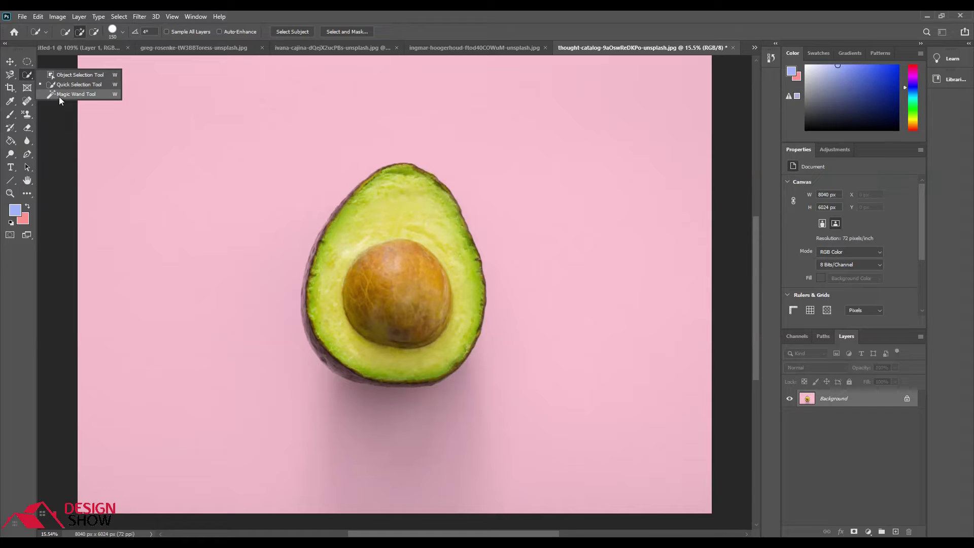
pyautogui.click(58, 95)
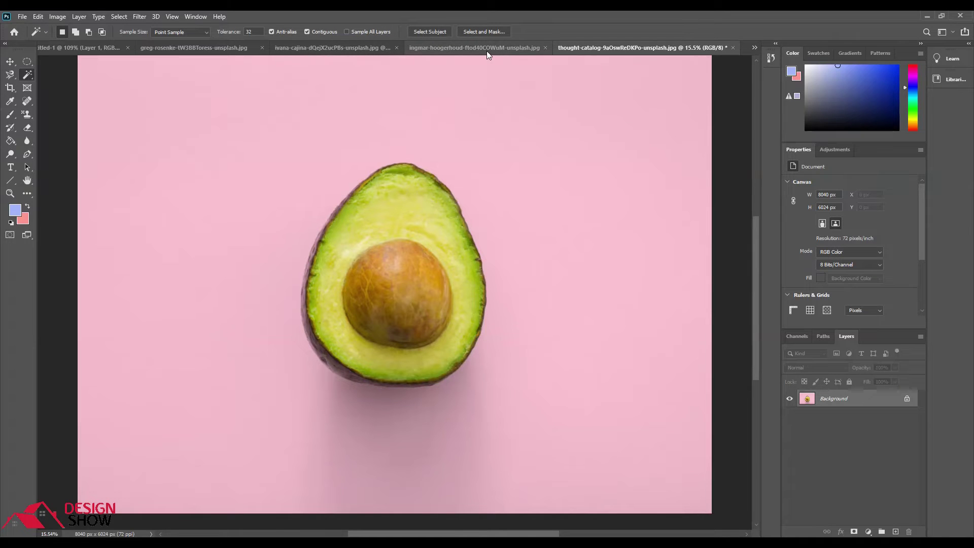
pyautogui.click(343, 48)
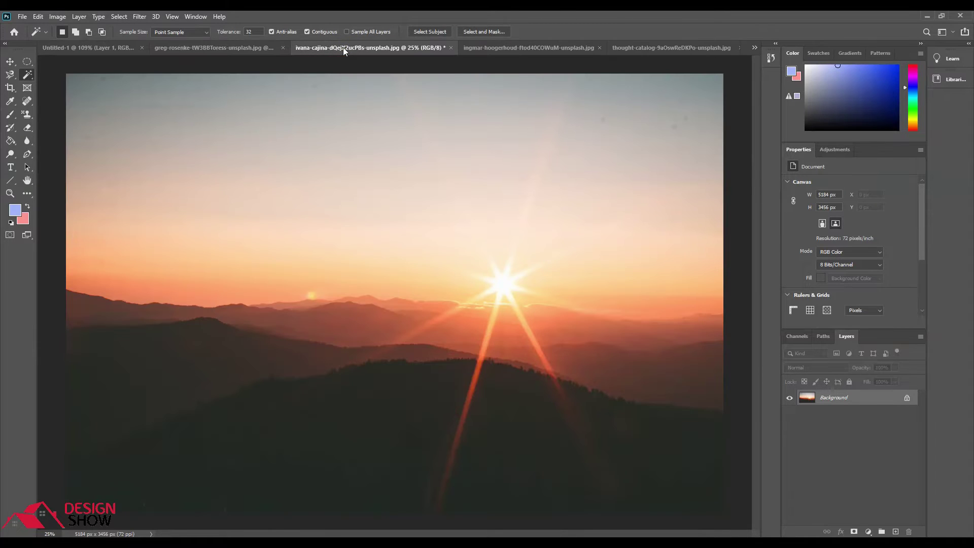
# Step: Wand-select a snowy patch on the mountain face in the snowy mountain photo
pyautogui.click(519, 47)
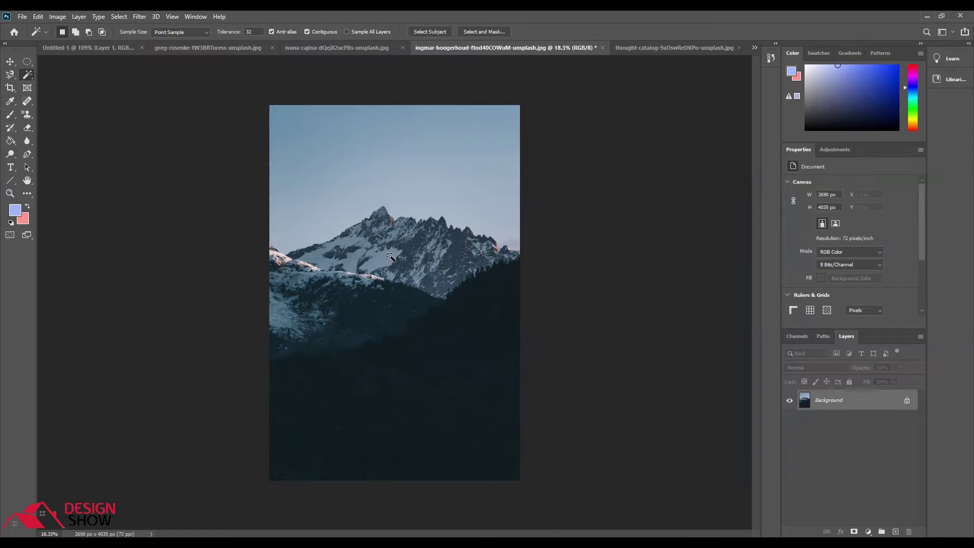
pyautogui.click(390, 257)
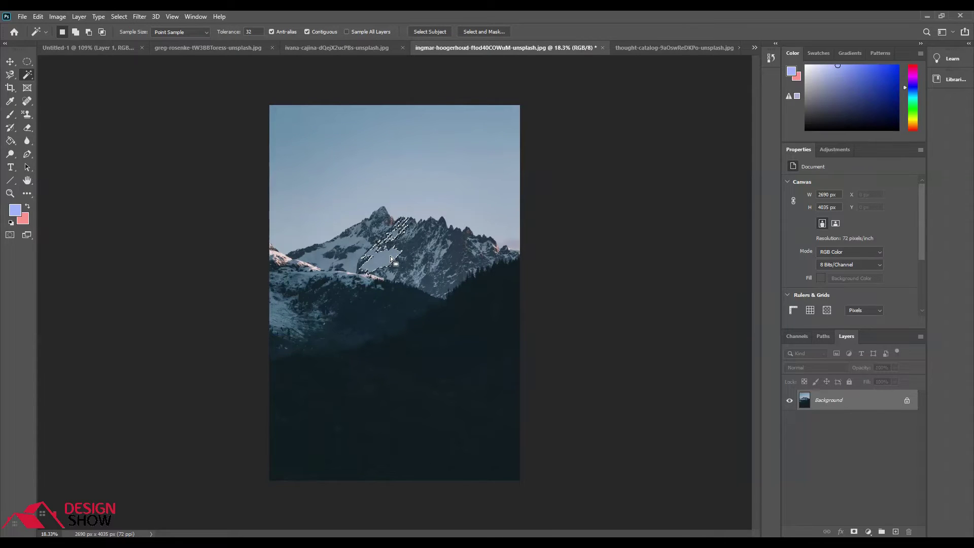
pyautogui.keyDown('alt'); pyautogui.scroll(5, 391, 259); pyautogui.keyUp('alt')
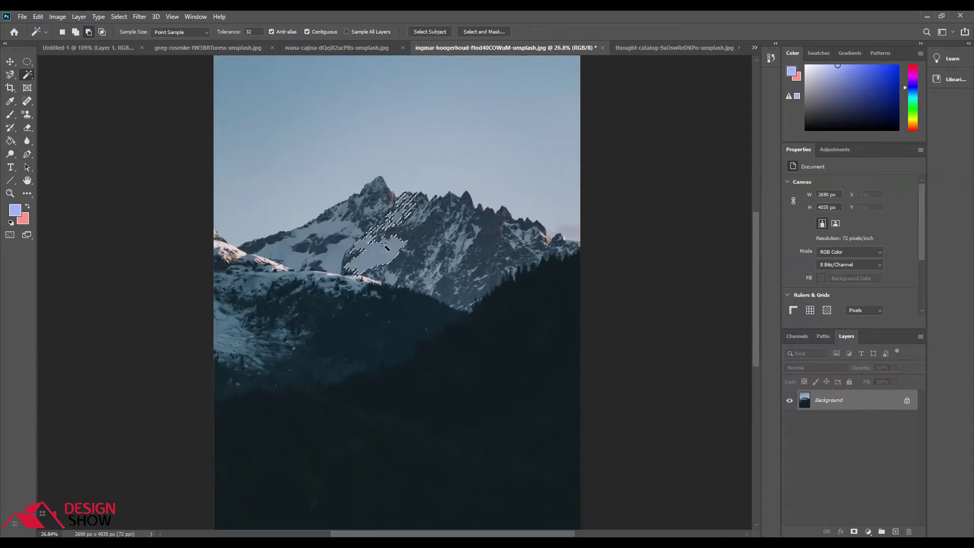
pyautogui.scroll(1, 384, 234)
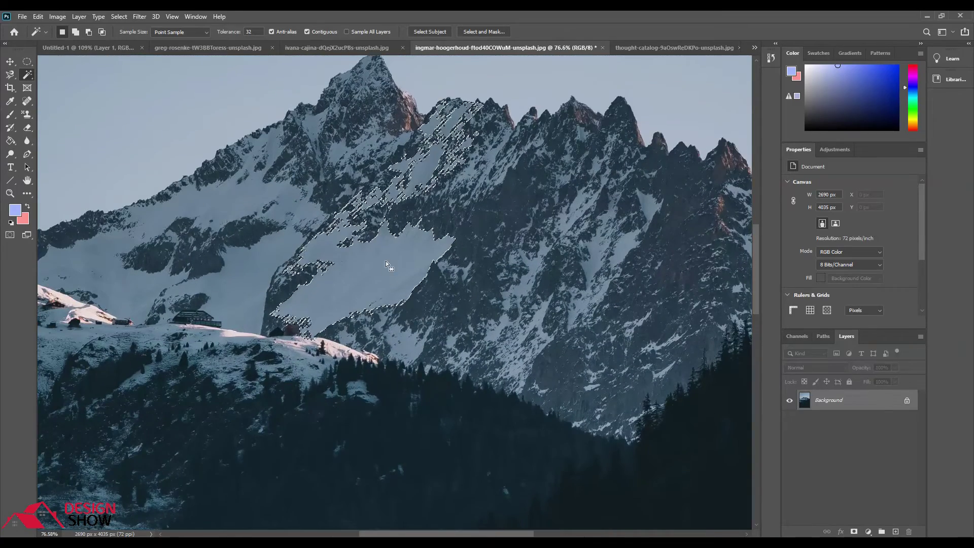
pyautogui.scroll(-2, 390, 249)
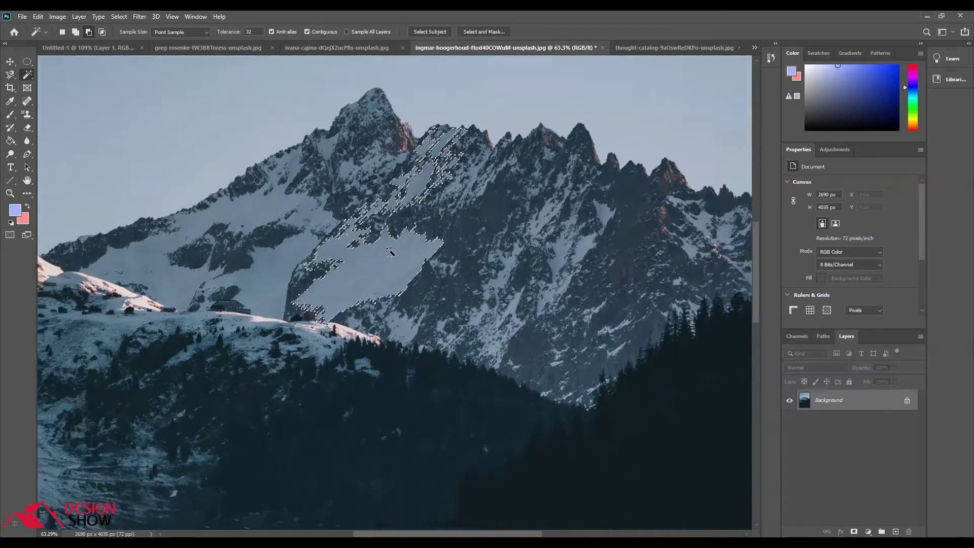
pyautogui.scroll(2, 390, 251)
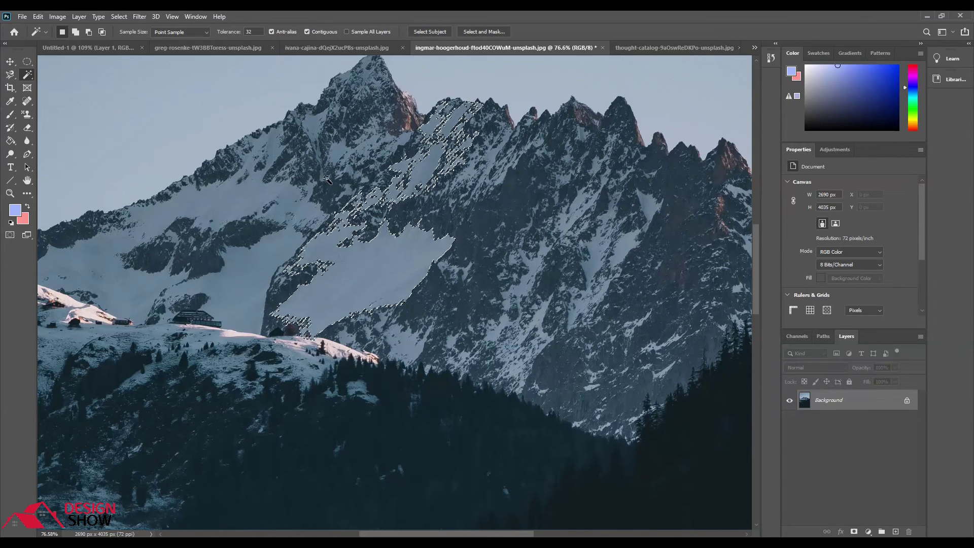
# Step: Deselect, zoom out to the whole mountain image, and turn off Contiguous
pyautogui.hotkey('ctrl', 'd')
pyautogui.scroll(-5, 328, 181)
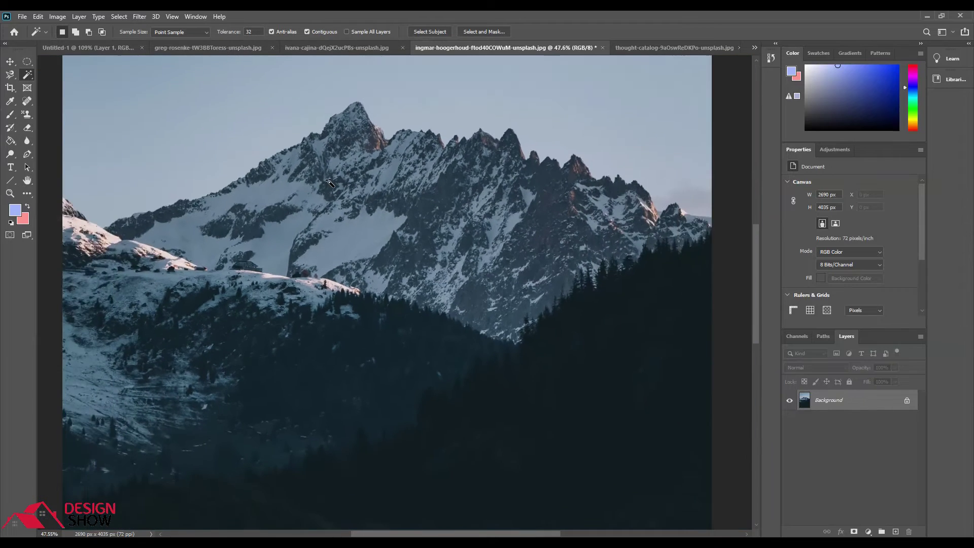
pyautogui.scroll(-2, 328, 182)
pyautogui.scroll(-3, 330, 184)
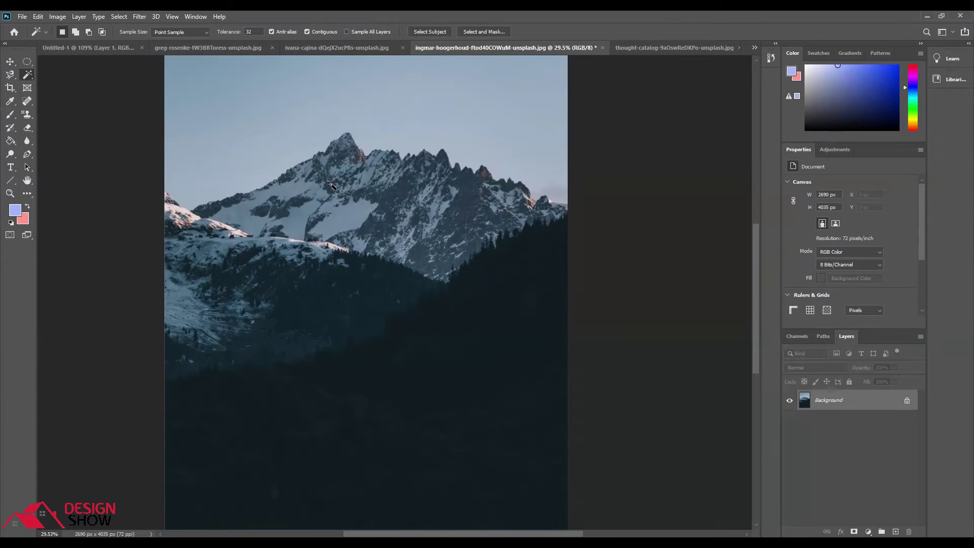
pyautogui.click(306, 31)
# Step: Try Magic Wand selections on the snow and the sky, clearing each one
pyautogui.click(336, 219)
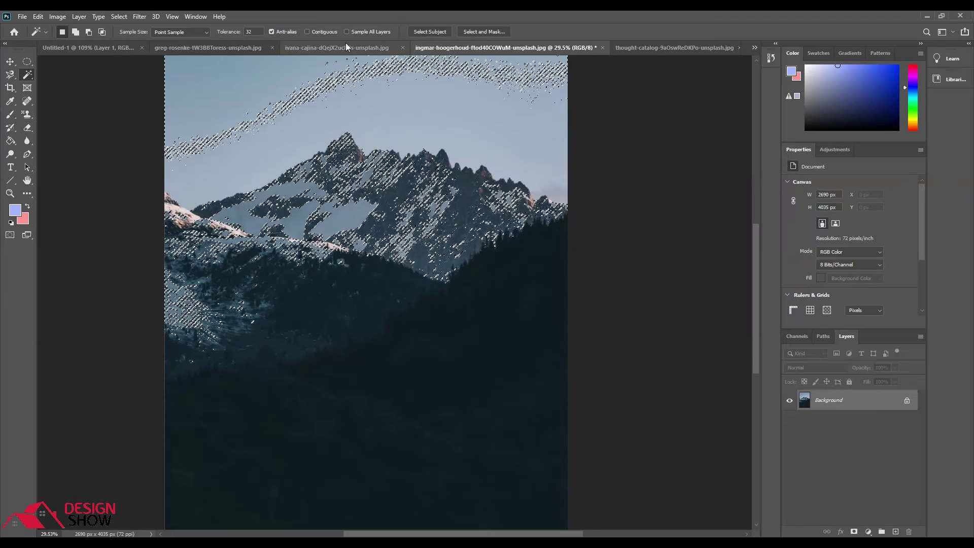
pyautogui.hotkey('ctrl', 'd')
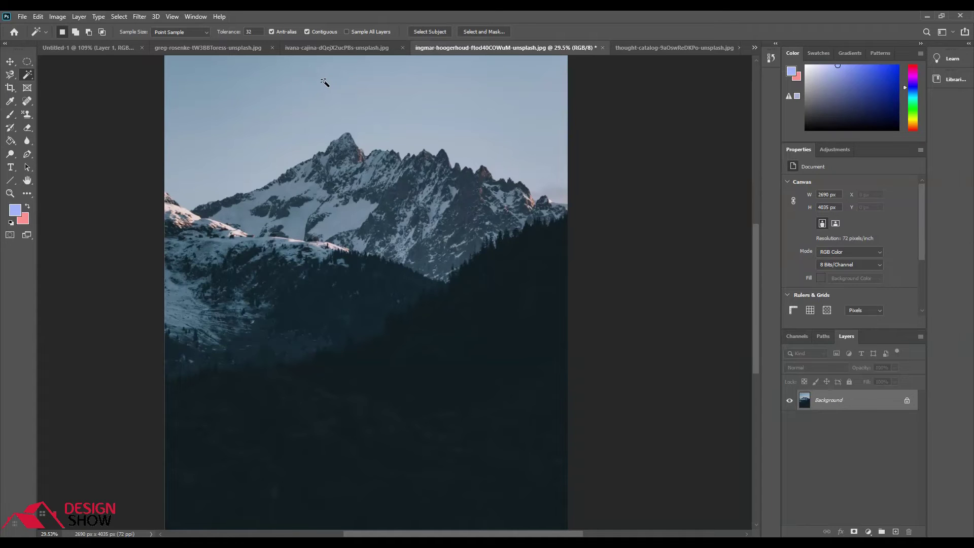
pyautogui.click(324, 81)
pyautogui.hotkey('ctrl', 'd')
# Step: Raise Tolerance to 46, select the whole sky to the ridge, and invert the selection
pyautogui.moveTo(229, 34); pyautogui.dragTo(222, 36)
pyautogui.click(261, 81)
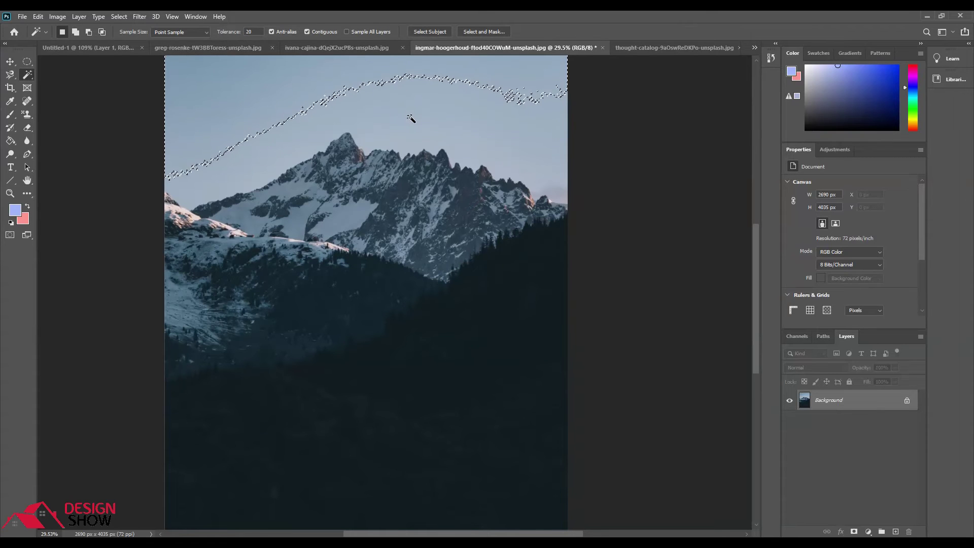
pyautogui.moveTo(229, 32); pyautogui.dragTo(252, 38)
pyautogui.click(371, 95)
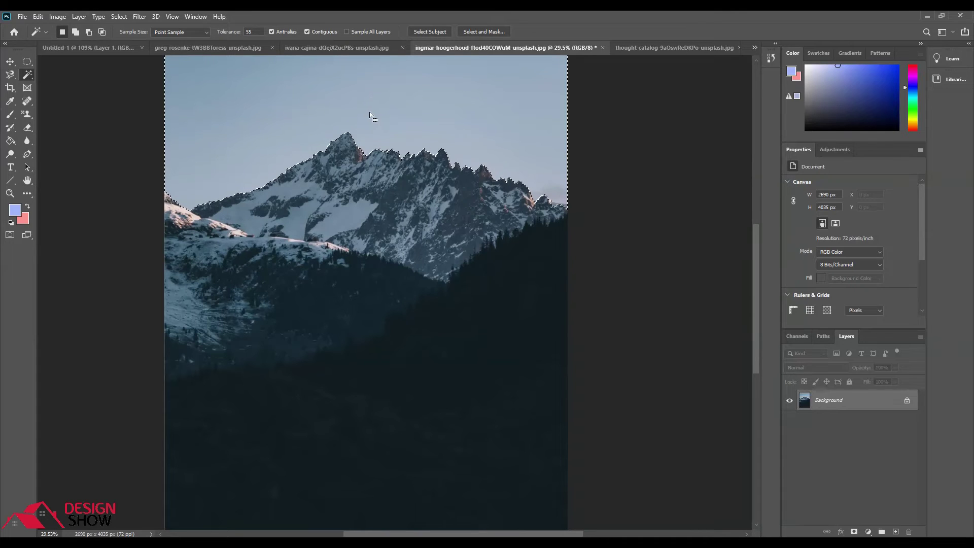
pyautogui.rightClick(455, 138)
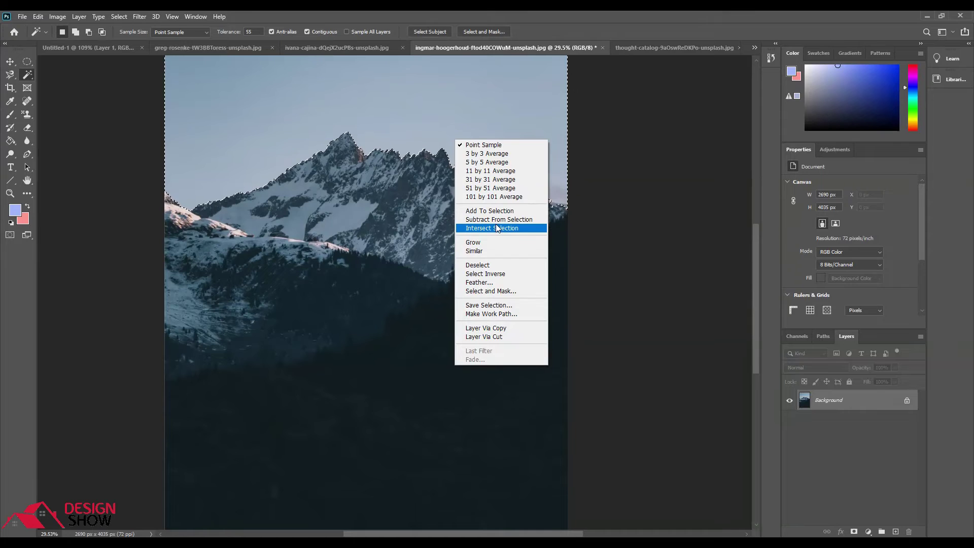
pyautogui.click(500, 274)
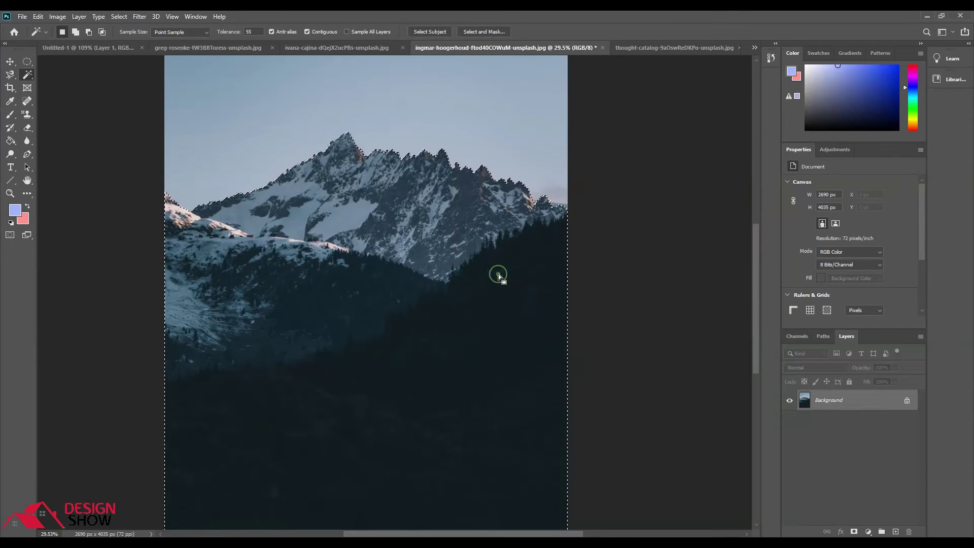
# Step: Copy the mountain selection to Layer 1 and hide the Background photo layer
pyautogui.hotkey('ctrl', 'j')
pyautogui.click(791, 423)
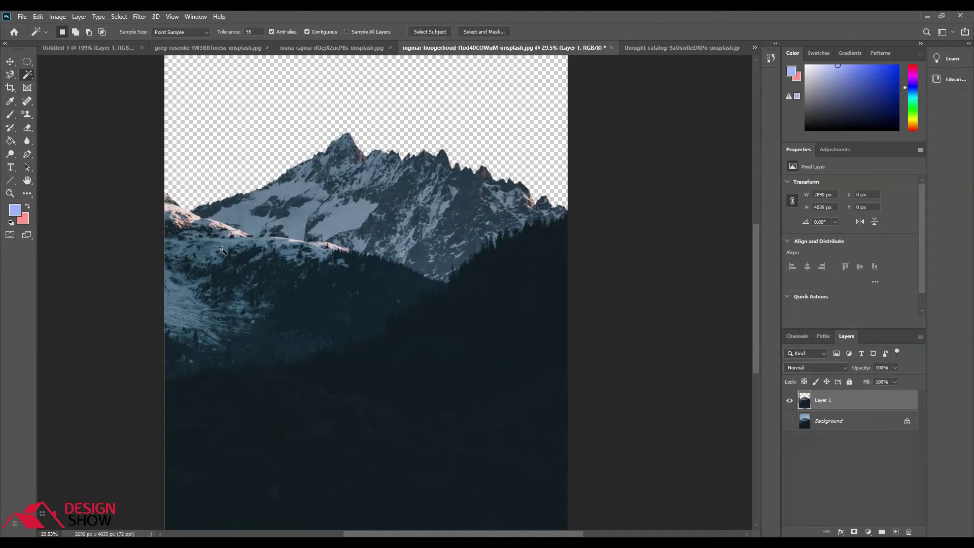
pyautogui.moveTo(221, 249); pyautogui.dragTo(238, 245)
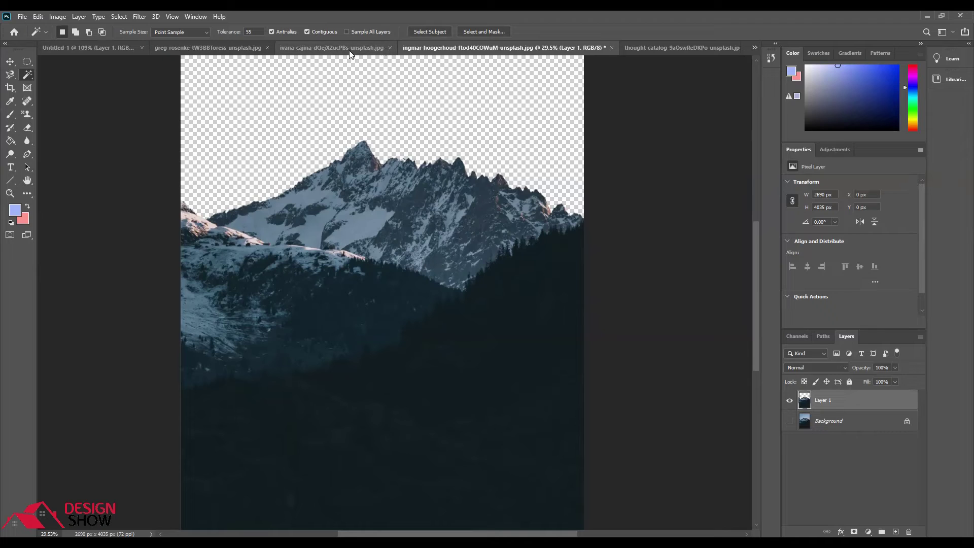
pyautogui.rightClick(26, 76)
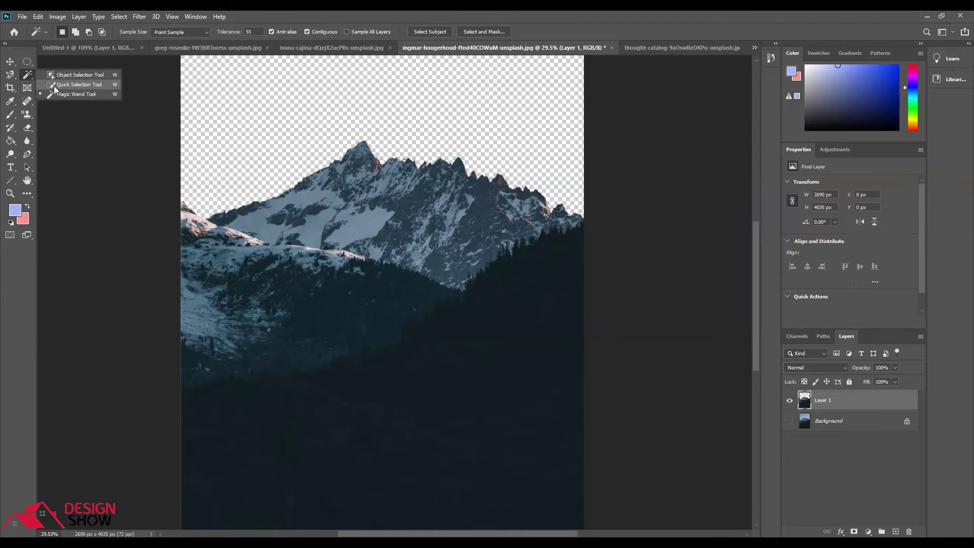
# Step: Paint a Quick Selection over the sunset photo's sky with a 400-pixel brush
pyautogui.click(54, 86)
pyautogui.click(310, 49)
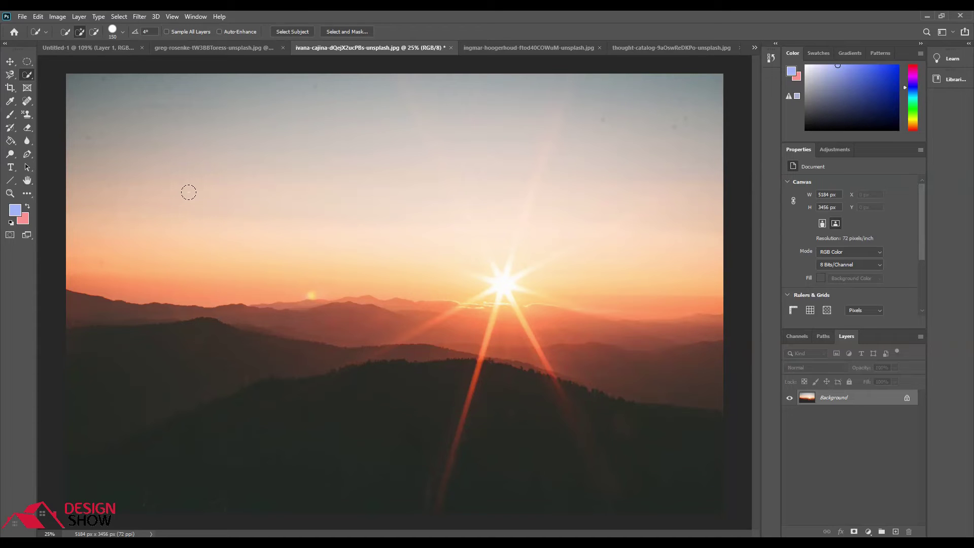
pyautogui.press('[')
pyautogui.press('[')
pyautogui.press('[')
pyautogui.press('[')
pyautogui.press('[')
pyautogui.press(']')
pyautogui.press(']')
pyautogui.press(']')
pyautogui.press(']')
pyautogui.press(']')
pyautogui.press(']')
pyautogui.press(']')
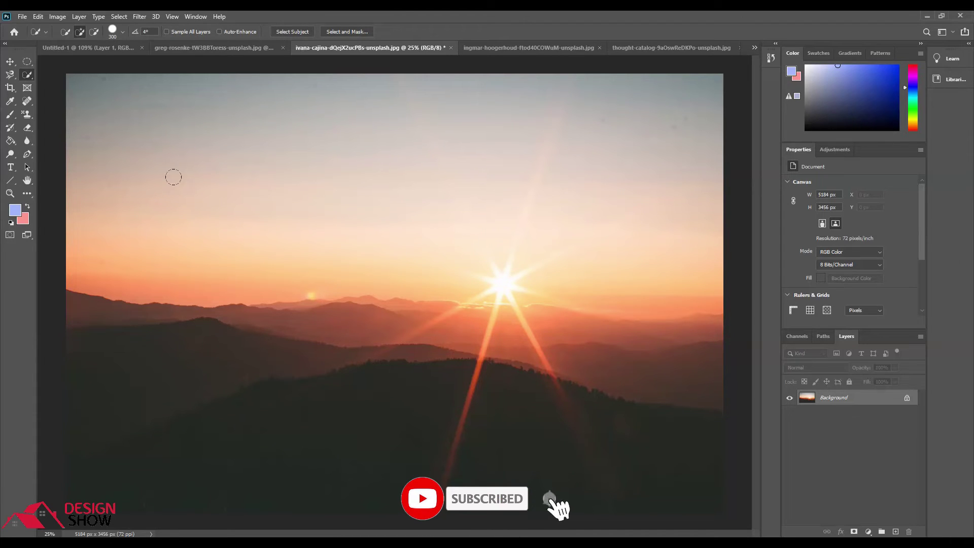
pyautogui.press(']')
pyautogui.press(']')
pyautogui.press(']')
pyautogui.press('[')
pyautogui.press('[')
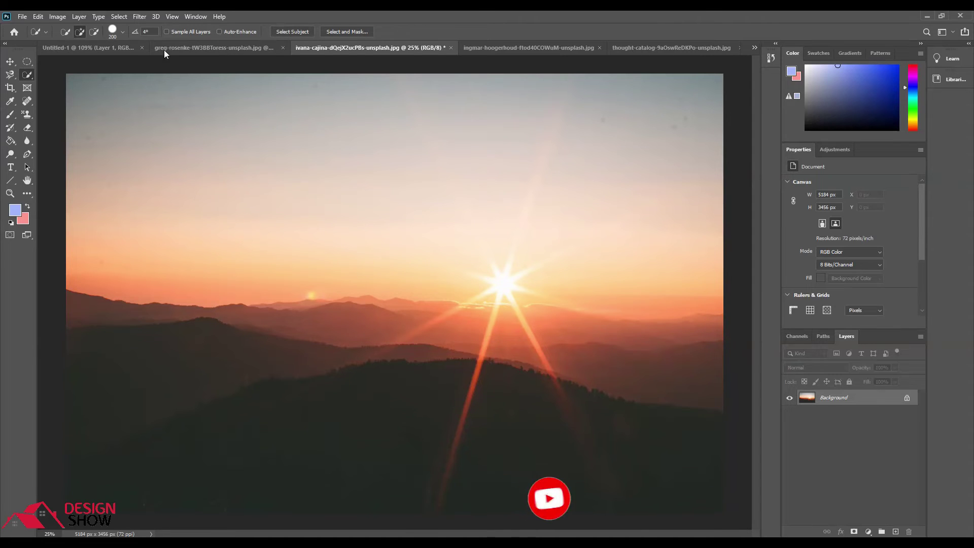
pyautogui.click(122, 32)
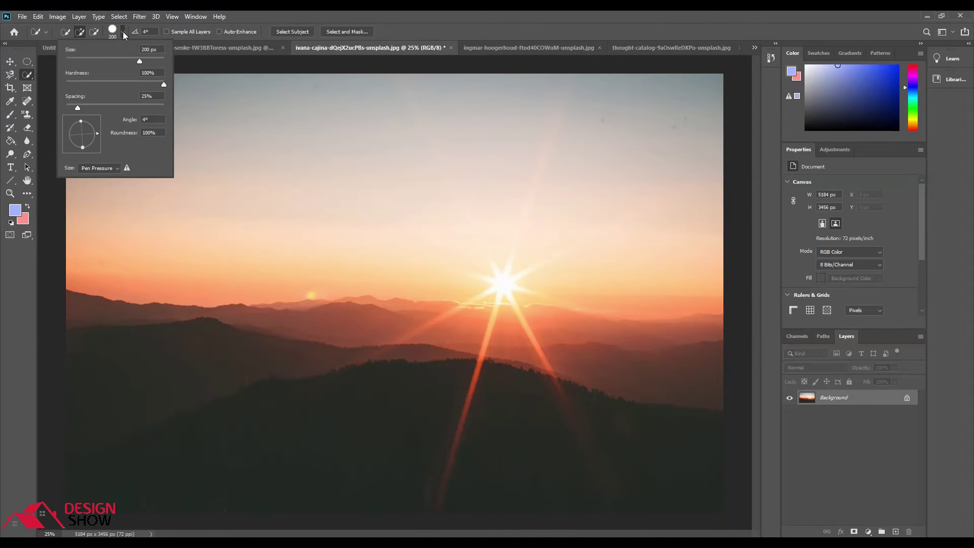
pyautogui.moveTo(269, 198); pyautogui.dragTo(385, 204)
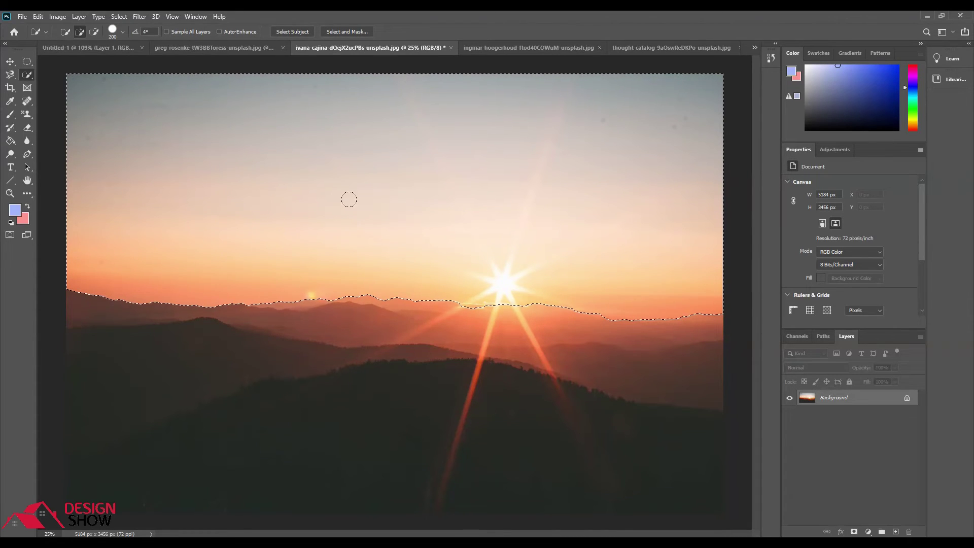
# Step: Refine the selection edge around the sun using a 10-pixel brush at 27% hardness
pyautogui.press('[')
pyautogui.press('[')
pyautogui.press('[')
pyautogui.press('[')
pyautogui.press('[')
pyautogui.press('[')
pyautogui.press('[')
pyautogui.press('[')
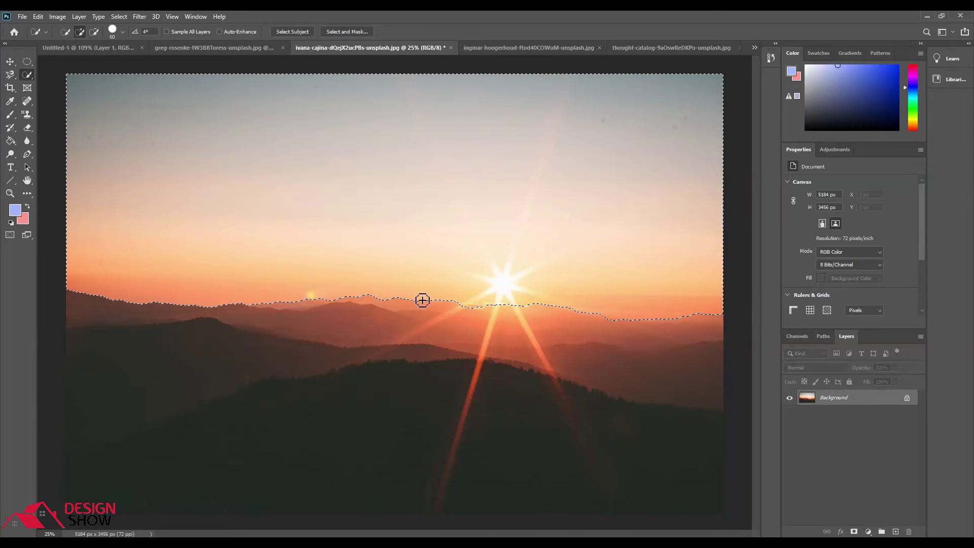
pyautogui.press('alt')
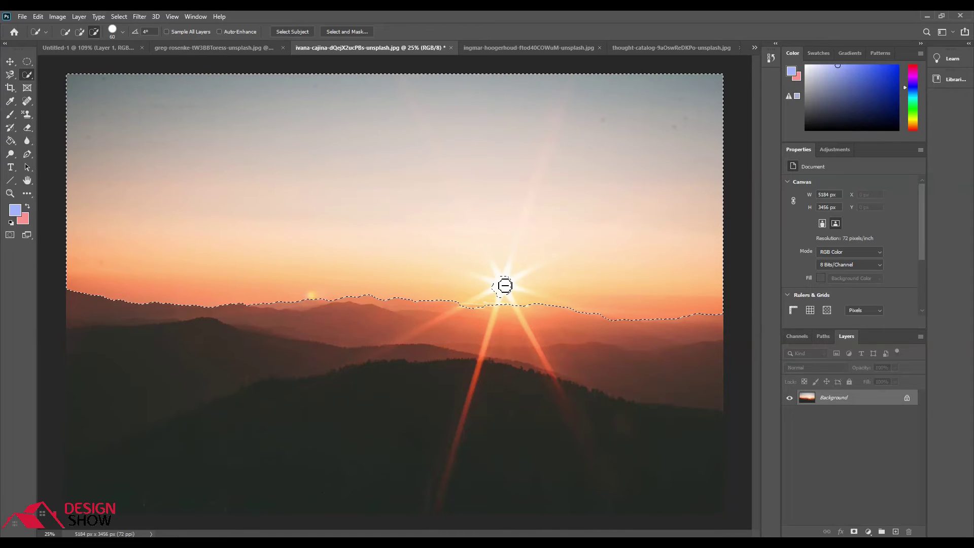
pyautogui.press('alt')
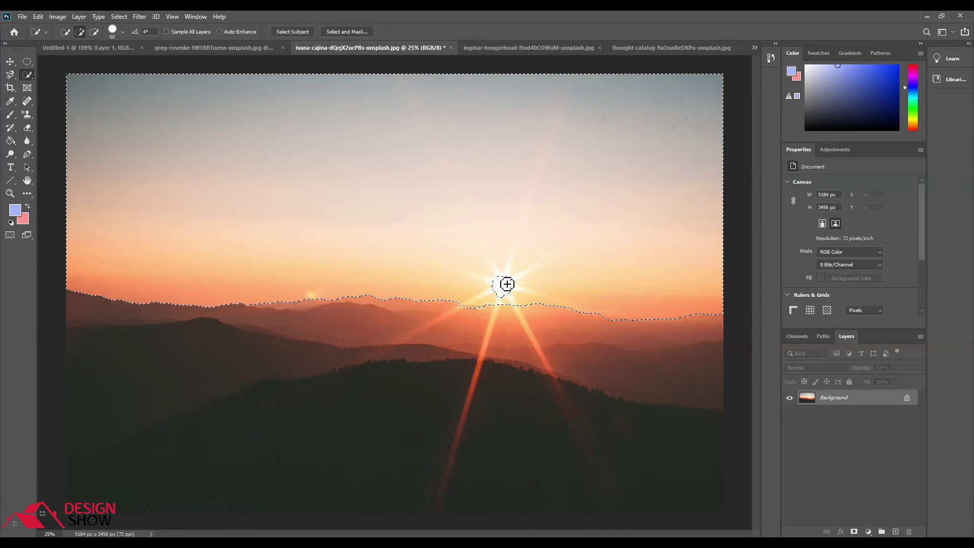
pyautogui.scroll(1, 504, 286)
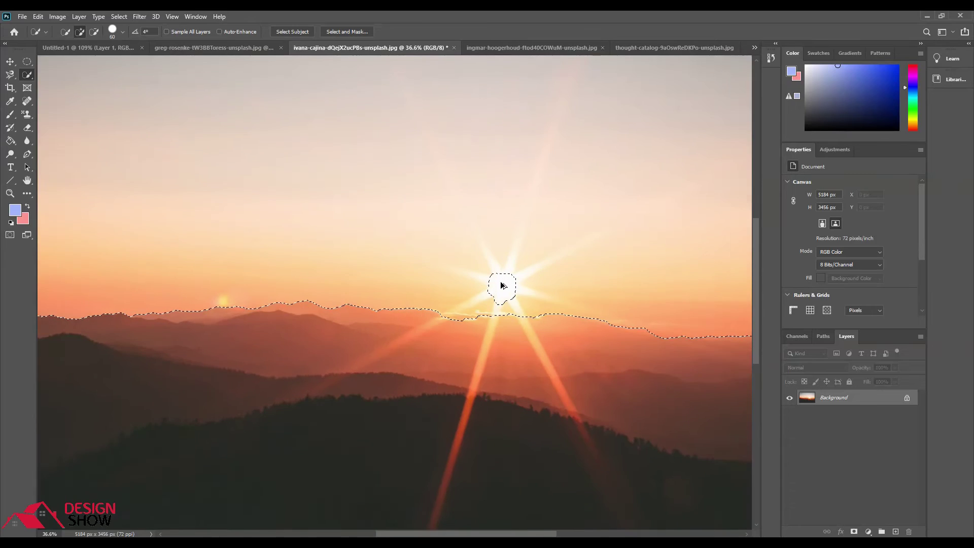
pyautogui.scroll(2, 502, 283)
pyautogui.scroll(3, 502, 283)
pyautogui.scroll(3, 502, 284)
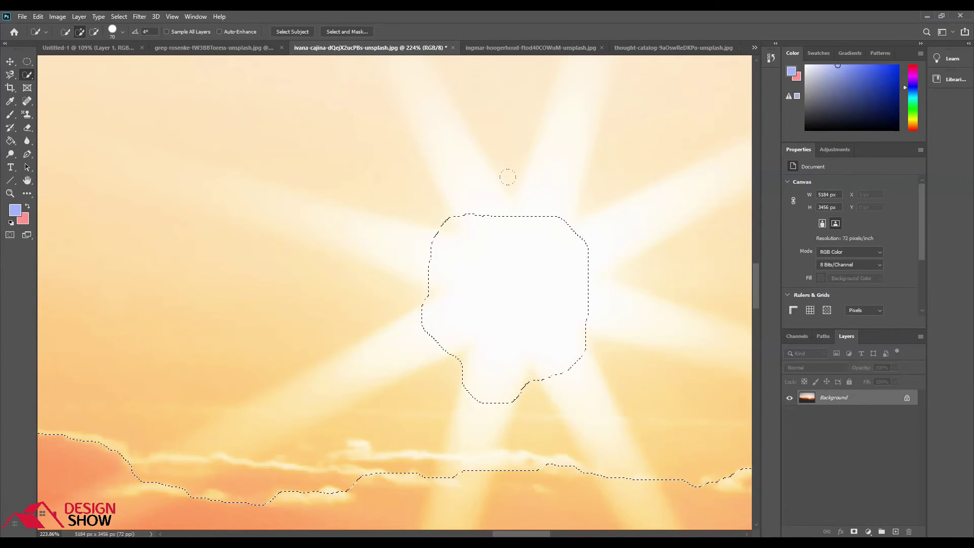
pyautogui.press('[')
pyautogui.press('[')
pyautogui.press('[')
pyautogui.moveTo(539, 212); pyautogui.dragTo(528, 248)
pyautogui.keyDown('alt'); pyautogui.click(532, 242); pyautogui.keyUp('alt')
pyautogui.moveTo(531, 241)
pyautogui.mouseDown()
pyautogui.moveTo(557, 169)
pyautogui.moveTo(537, 202)
pyautogui.mouseUp()
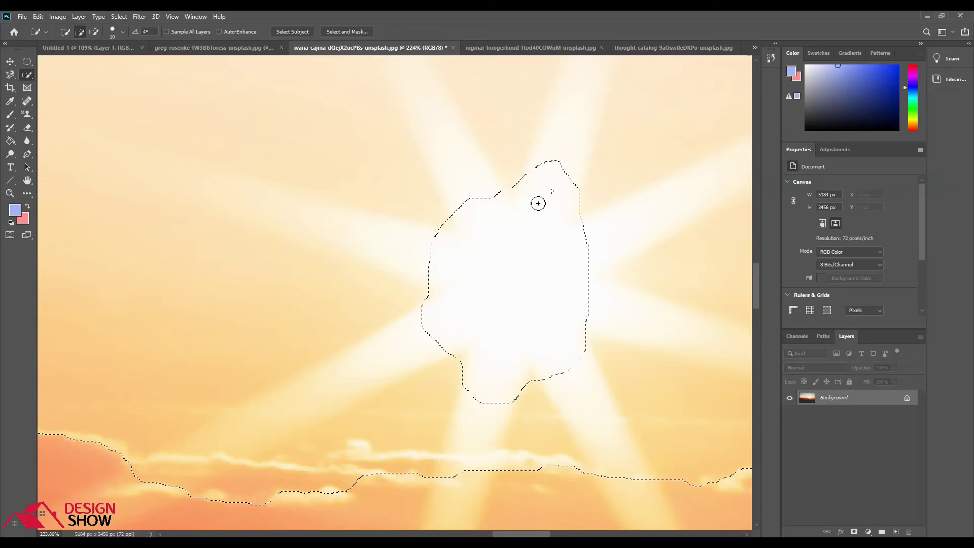
pyautogui.click(123, 32)
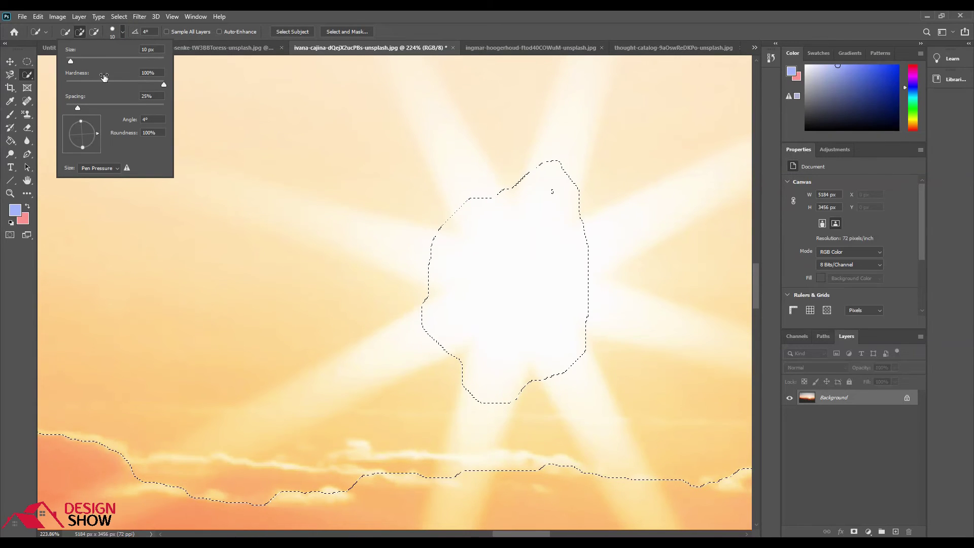
pyautogui.moveTo(164, 84); pyautogui.dragTo(93, 84)
pyautogui.moveTo(569, 152); pyautogui.dragTo(559, 157)
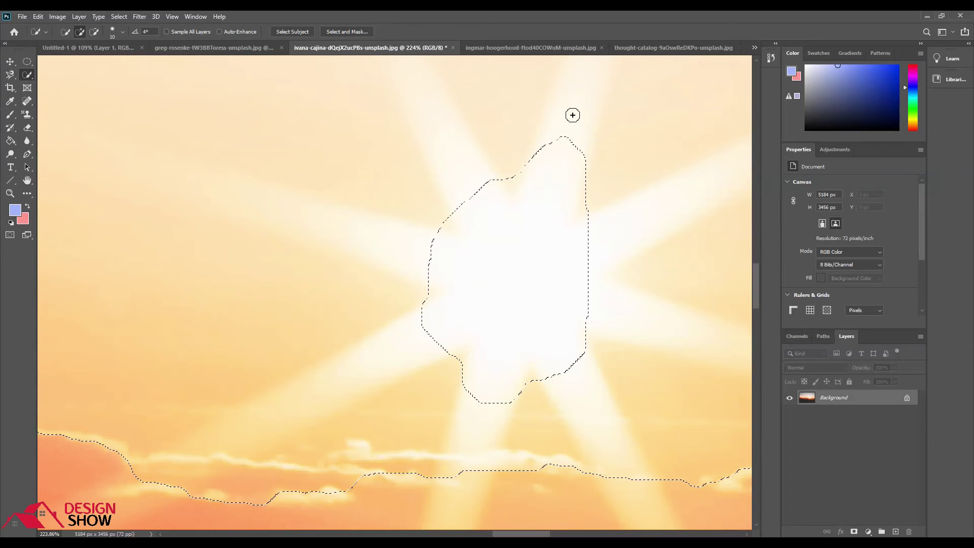
pyautogui.moveTo(562, 134); pyautogui.dragTo(527, 250)
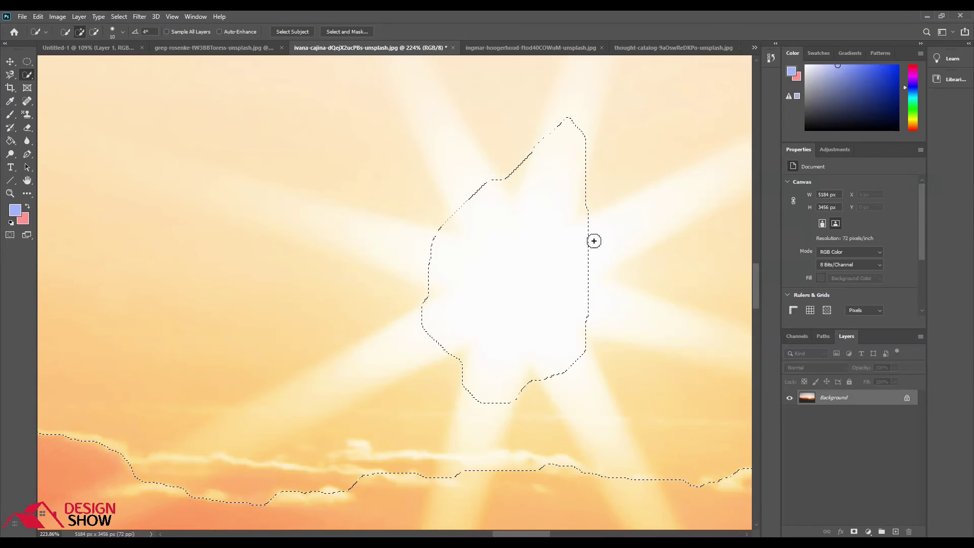
# Step: Zoom back out, undo twice, and copy the sky selection to a new layer
pyautogui.scroll(-3, 592, 239)
pyautogui.scroll(-3, 587, 246)
pyautogui.scroll(-3, 578, 241)
pyautogui.scroll(-5, 579, 244)
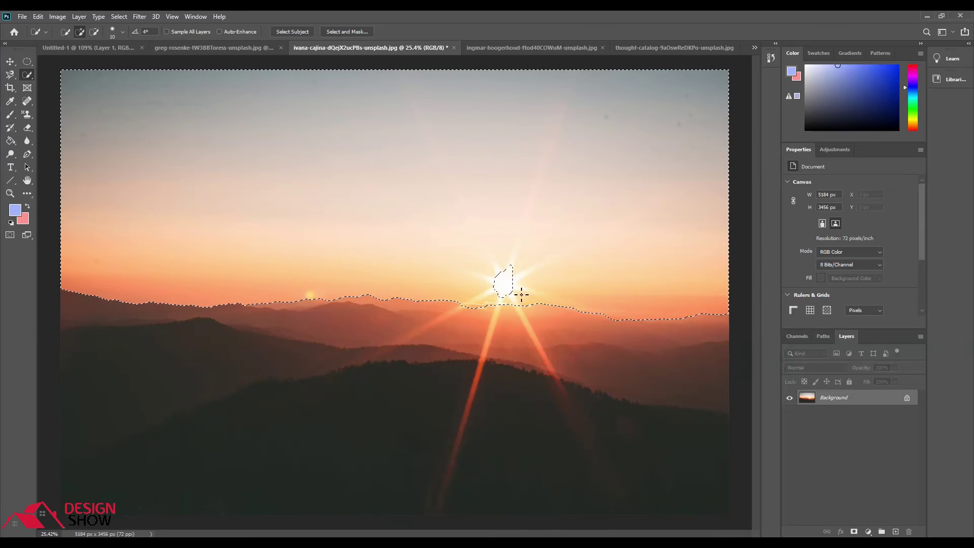
pyautogui.press(']')
pyautogui.press(']')
pyautogui.press(']')
pyautogui.press(']')
pyautogui.press(']')
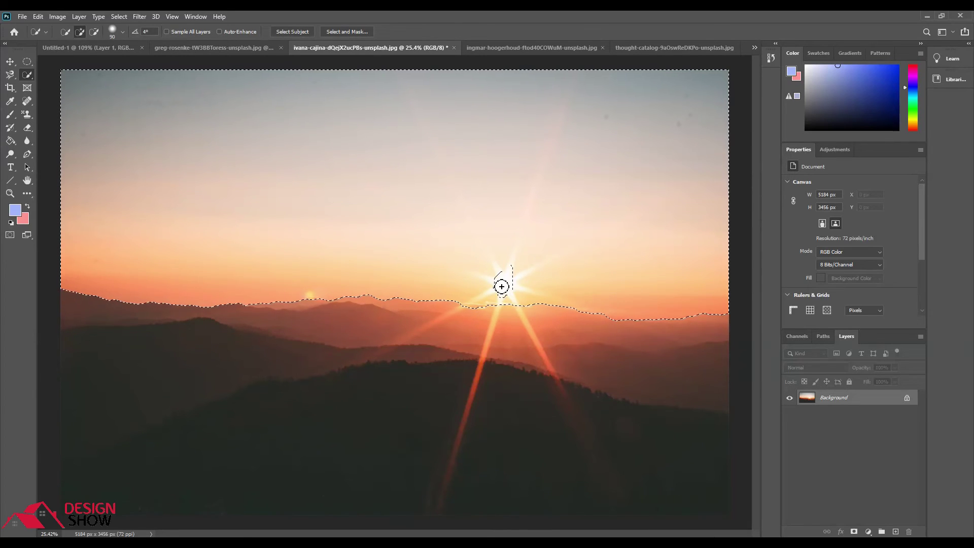
pyautogui.press(']')
pyautogui.press(']')
pyautogui.hotkey('ctrl', 'z')
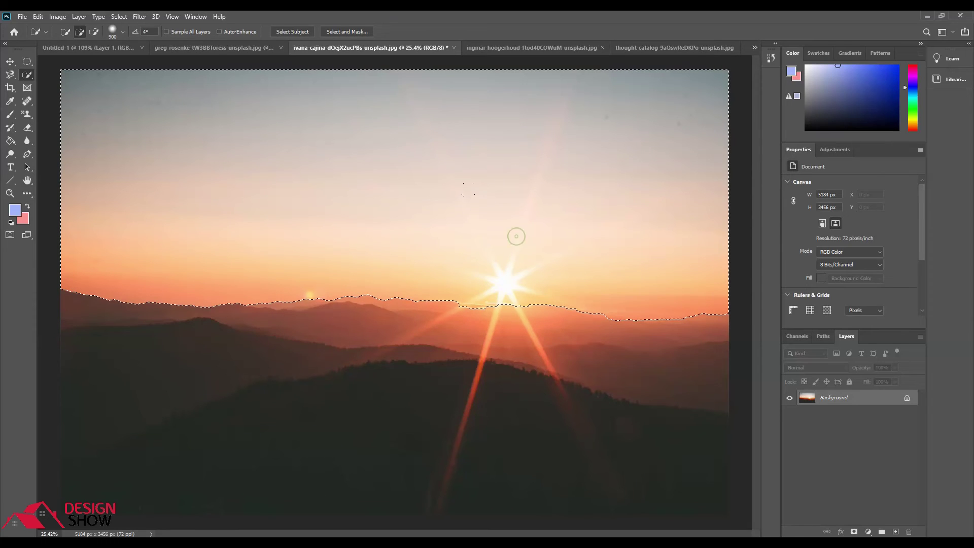
pyautogui.hotkey('ctrl', 'z')
pyautogui.hotkey('ctrl', 'j')
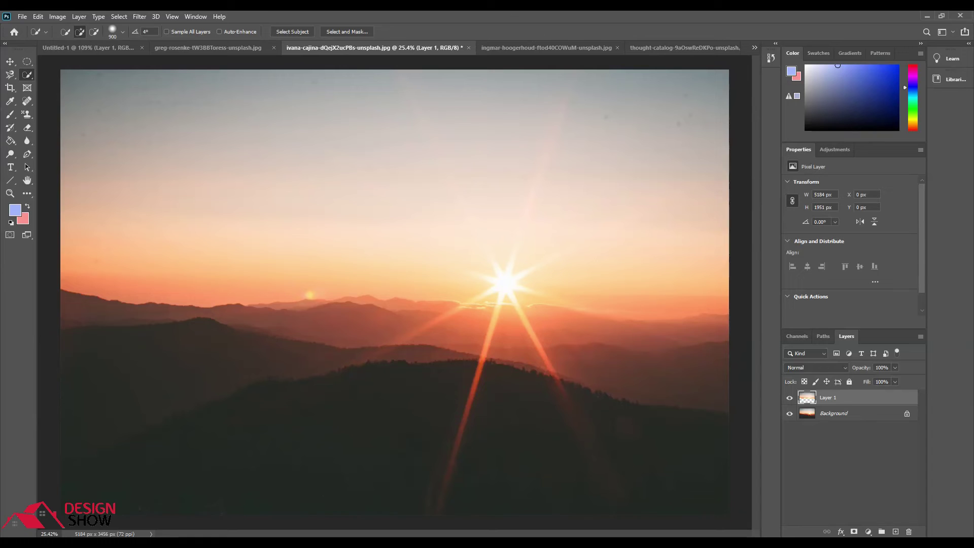
# Step: Check the cut-out mountain document, then return to the sunset photo
pyautogui.click(544, 45)
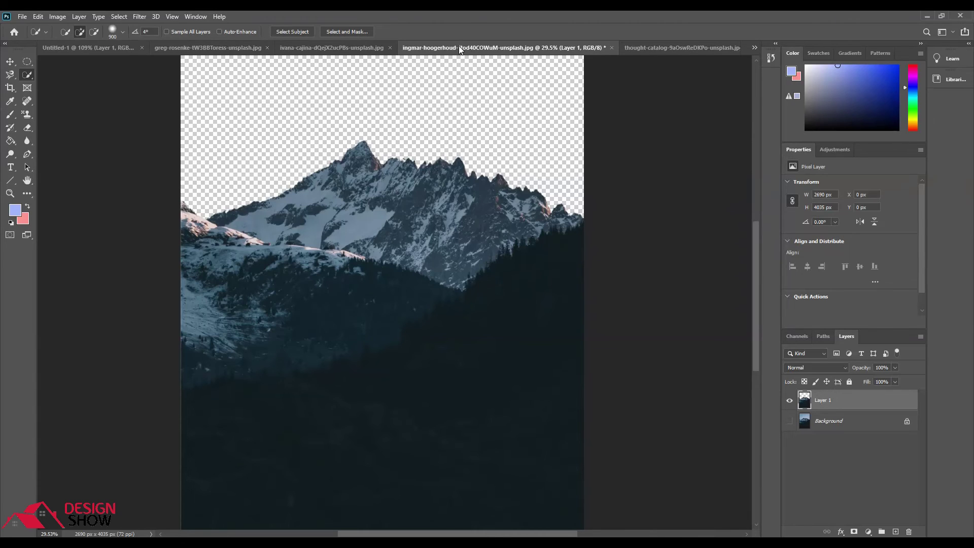
pyautogui.click(348, 48)
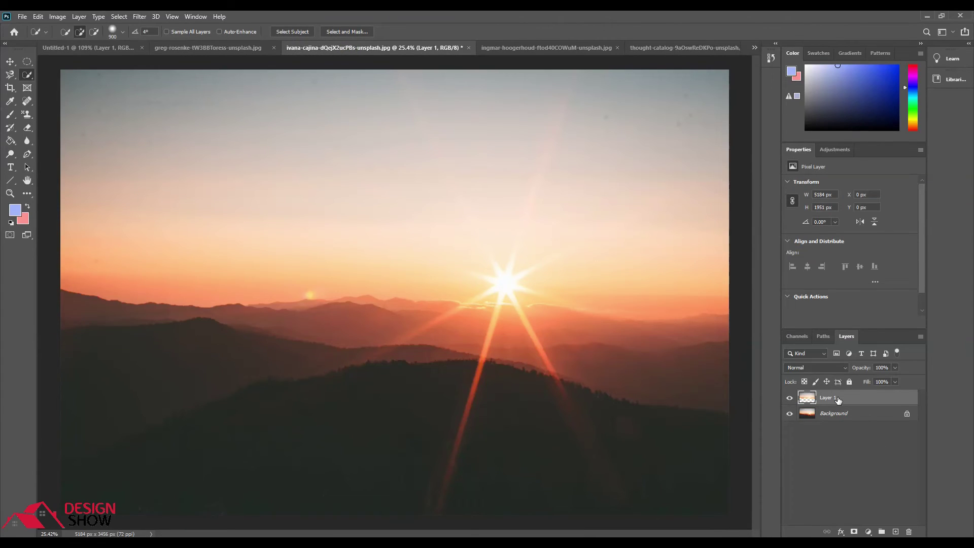
# Step: Drop the sunset photo into the mountain document as Layer 2 and move it below Layer 1
pyautogui.click(526, 47)
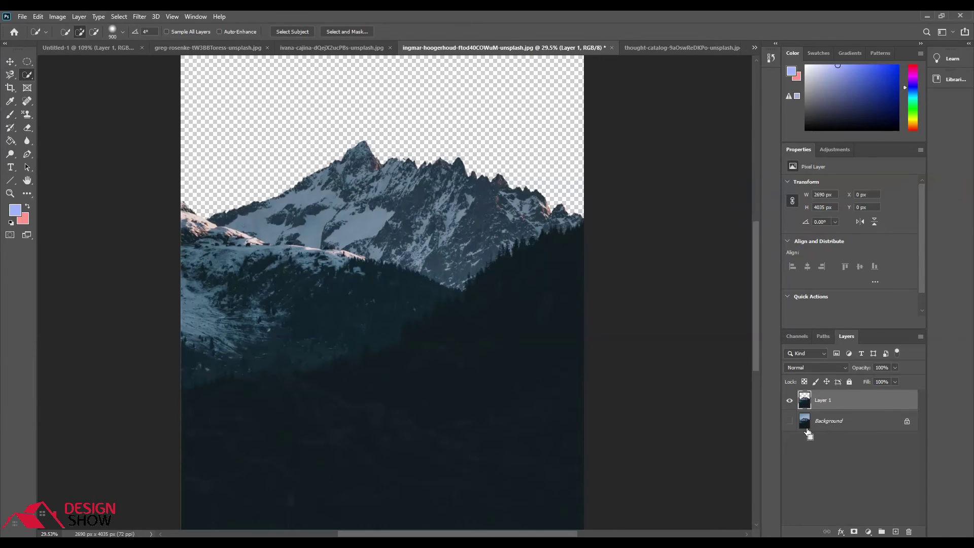
pyautogui.moveTo(808, 433); pyautogui.dragTo(807, 440)
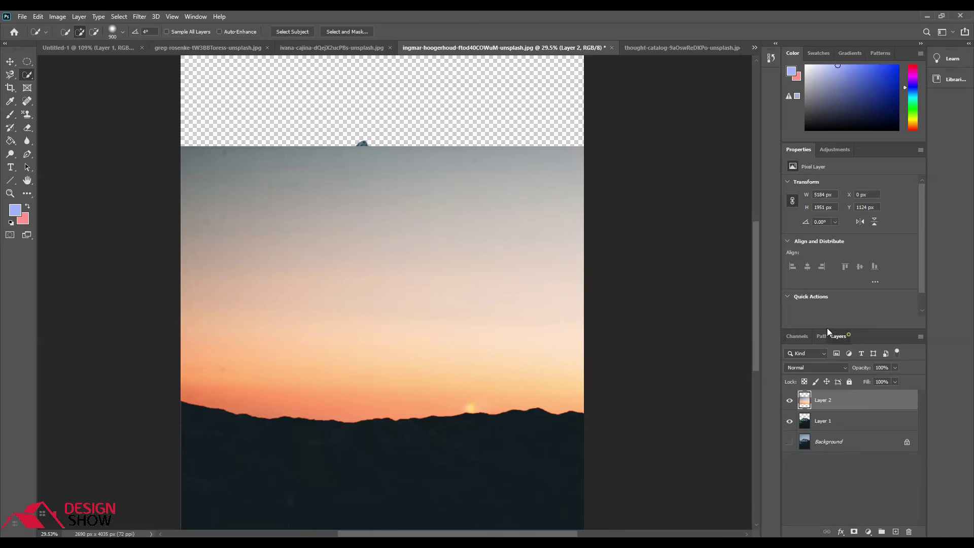
pyautogui.moveTo(846, 336); pyautogui.dragTo(637, 206)
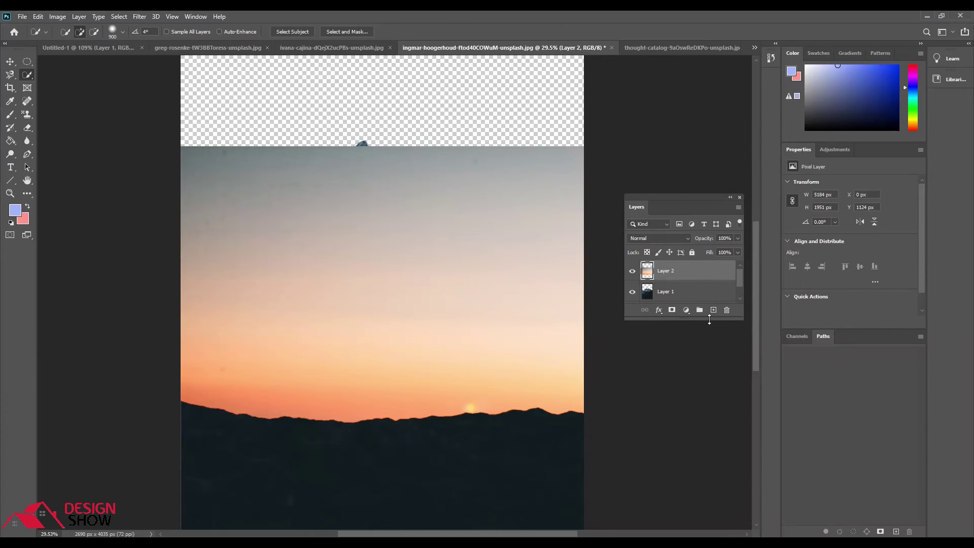
pyautogui.moveTo(710, 320); pyautogui.dragTo(710, 440)
pyautogui.moveTo(678, 272); pyautogui.dragTo(679, 297)
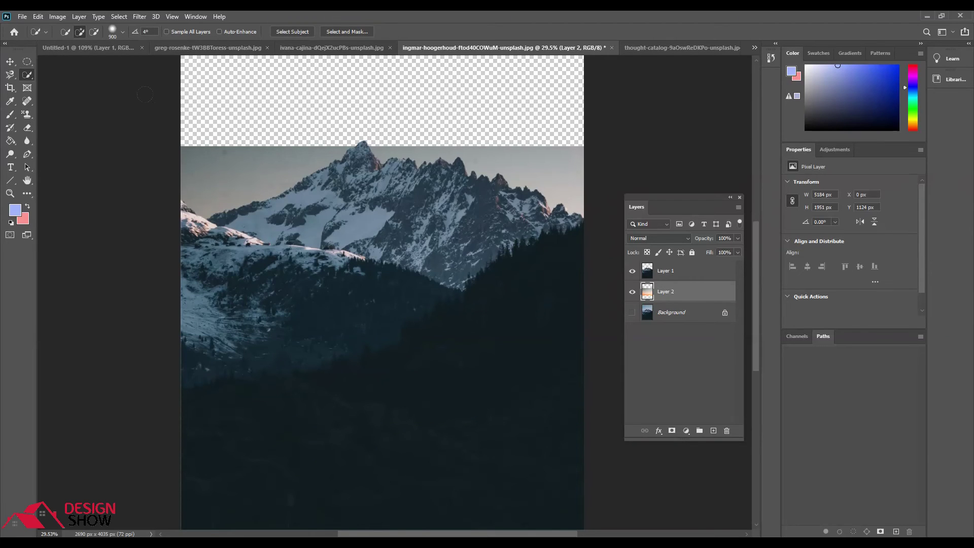
pyautogui.hotkey('ctrl', '0')
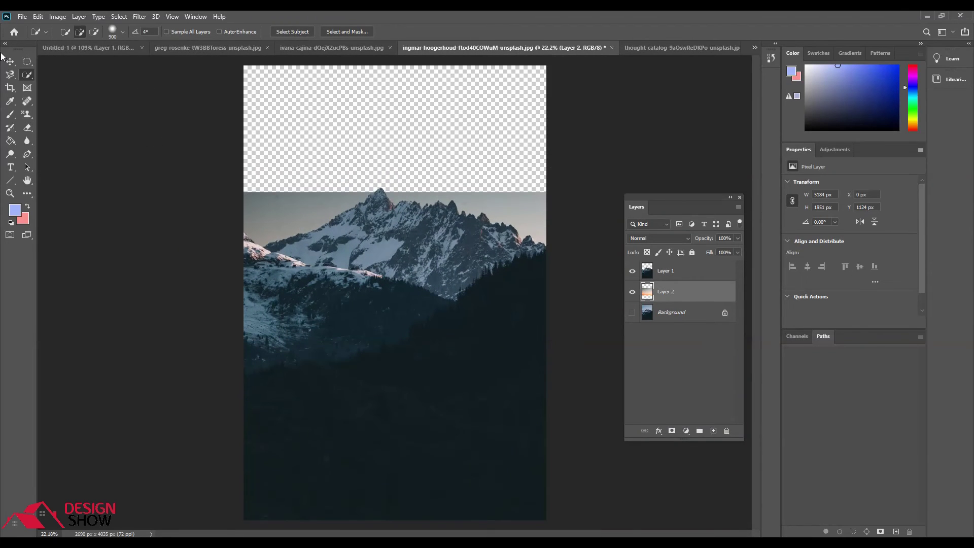
pyautogui.click(10, 62)
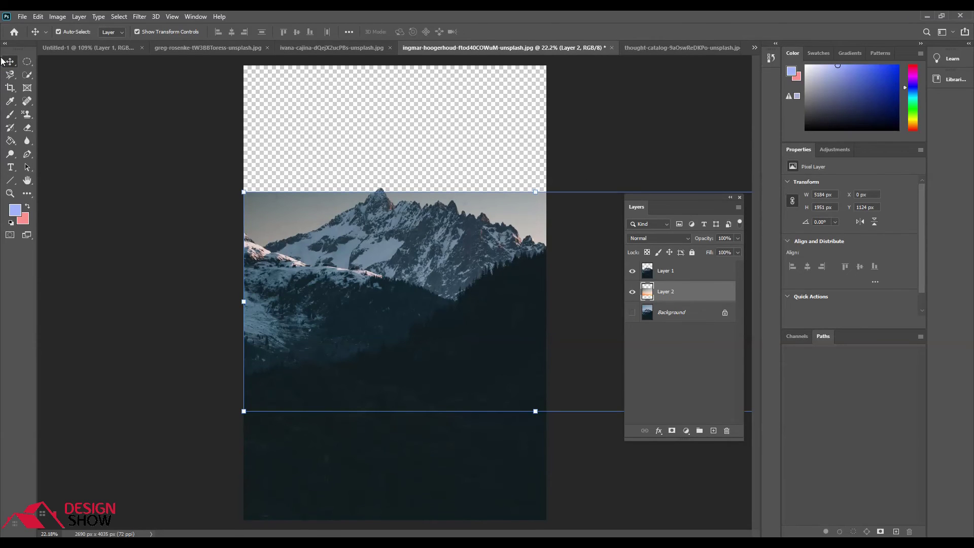
# Step: Drag Layer 2 upward until the orange sunset sky fills every transparent gap behind the peaks
pyautogui.moveTo(540, 221); pyautogui.dragTo(522, 82)
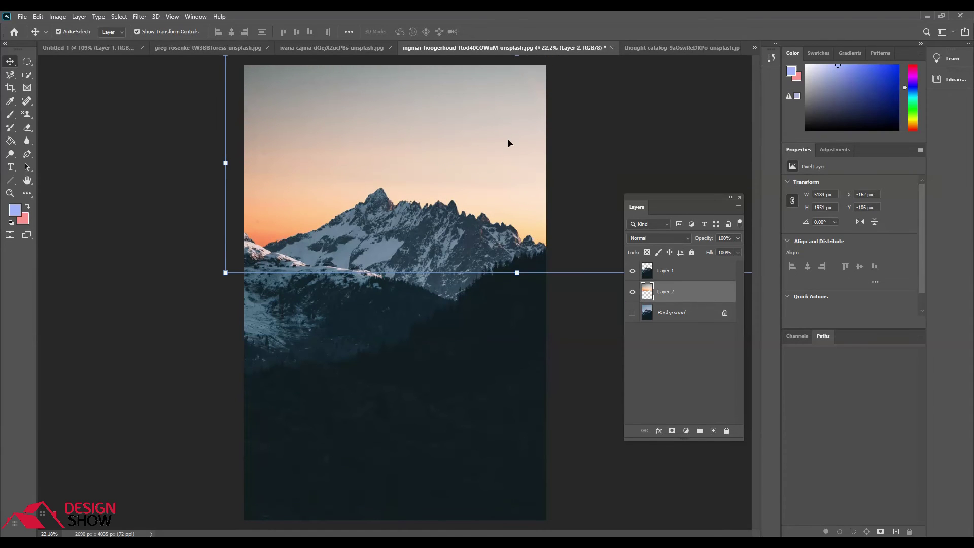
pyautogui.moveTo(512, 144); pyautogui.dragTo(504, 116)
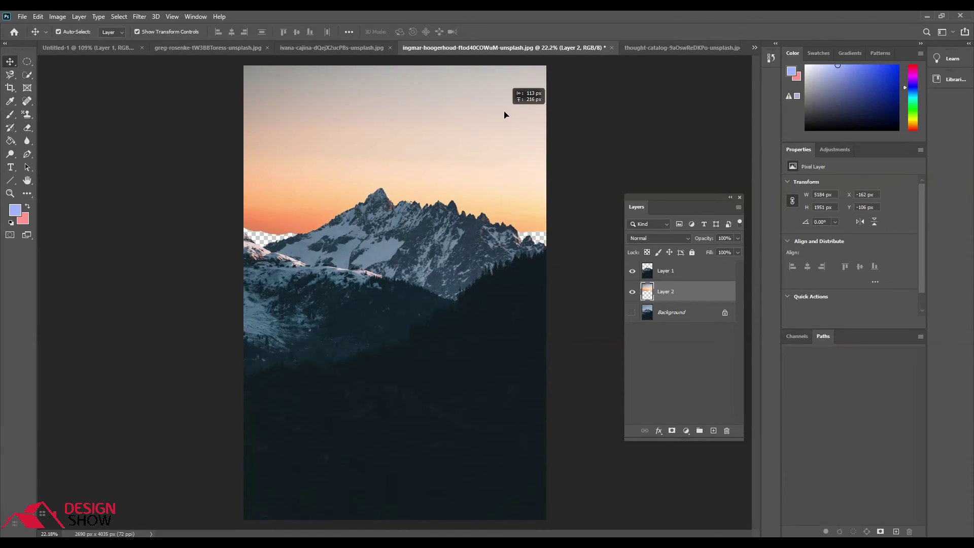
pyautogui.moveTo(504, 116); pyautogui.dragTo(495, 132)
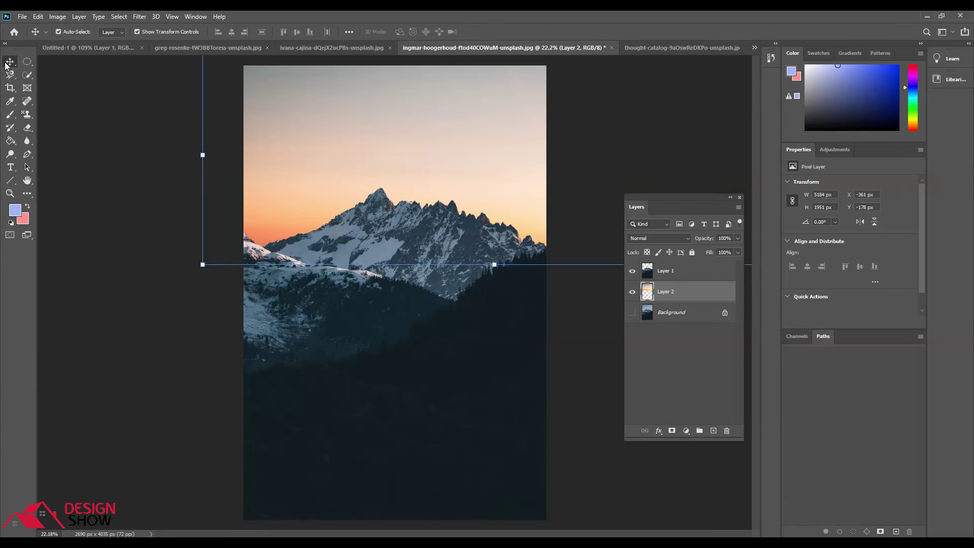
pyautogui.click(27, 62)
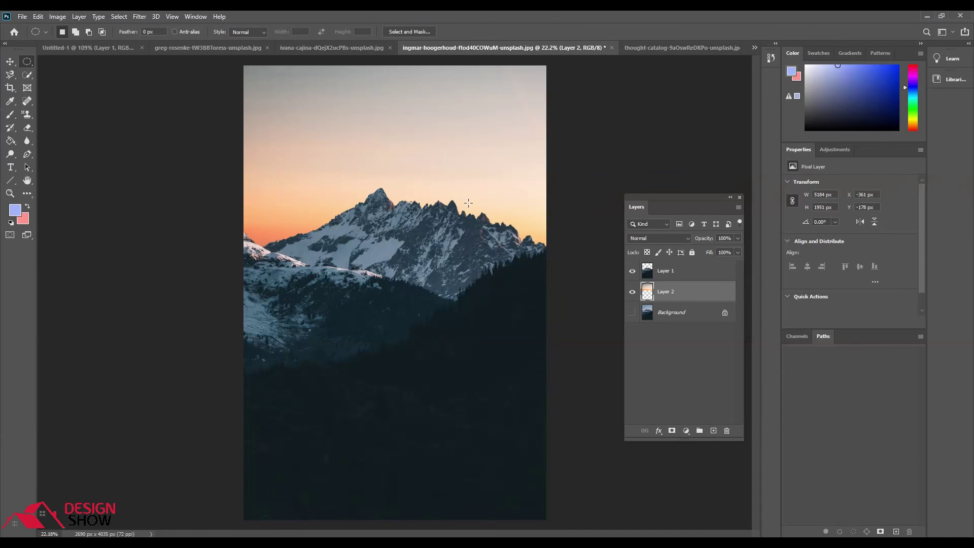
# Step: Choose the Object Selection Tool and make the avocado-on-pink thought-catalog photo the active document
pyautogui.click(27, 75)
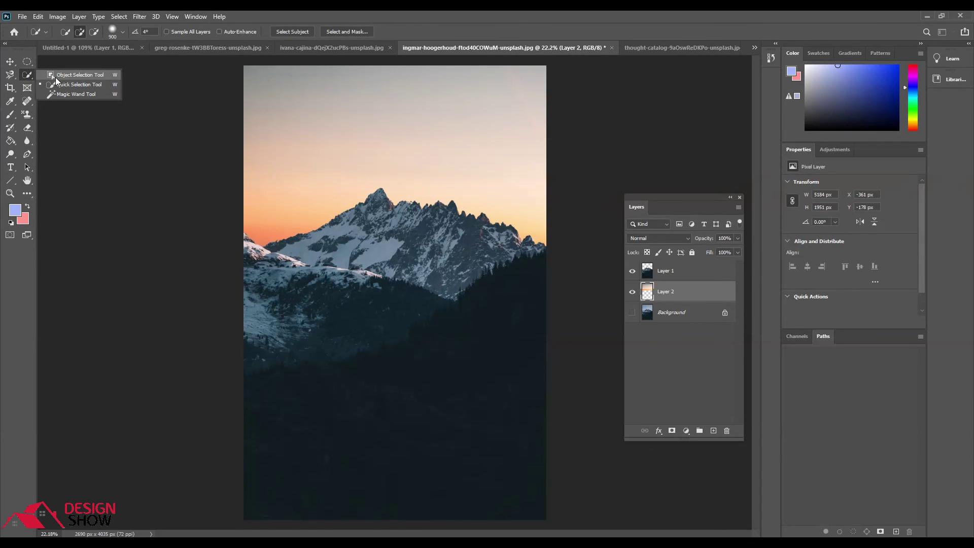
pyautogui.click(56, 77)
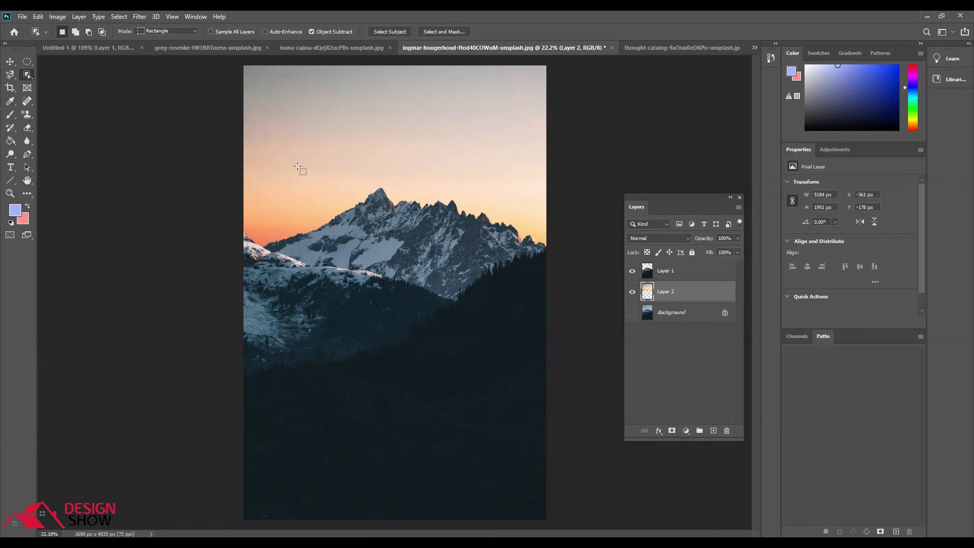
pyautogui.click(28, 75)
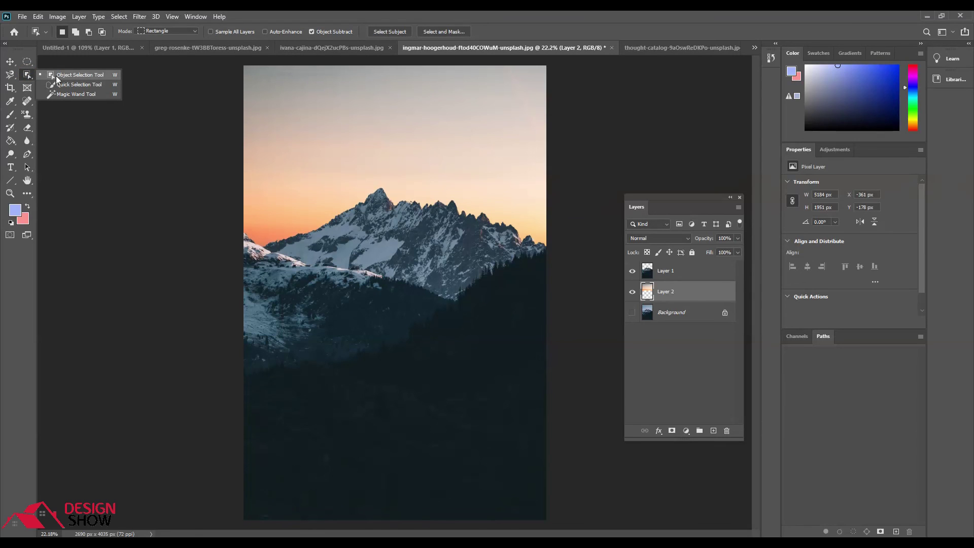
pyautogui.click(56, 75)
pyautogui.click(665, 51)
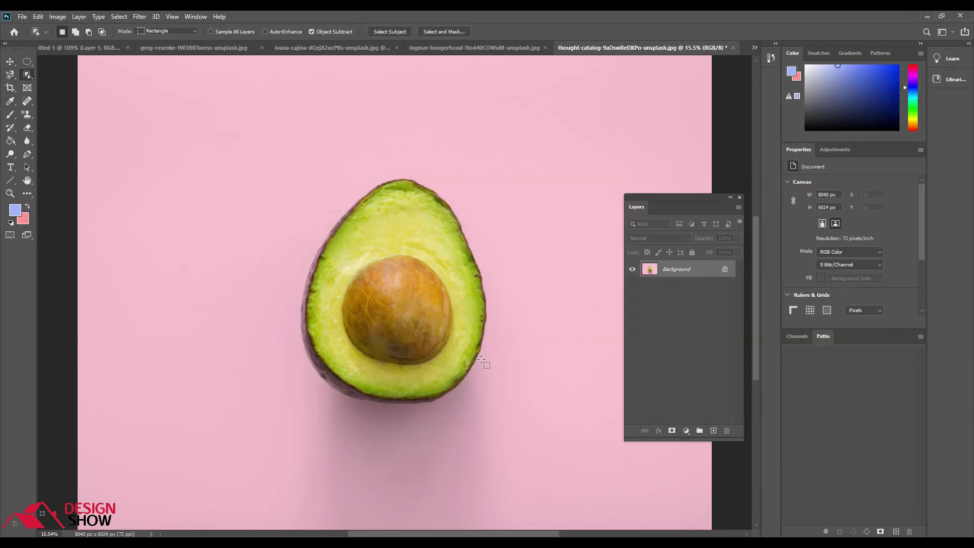
pyautogui.moveTo(262, 146); pyautogui.dragTo(507, 427)
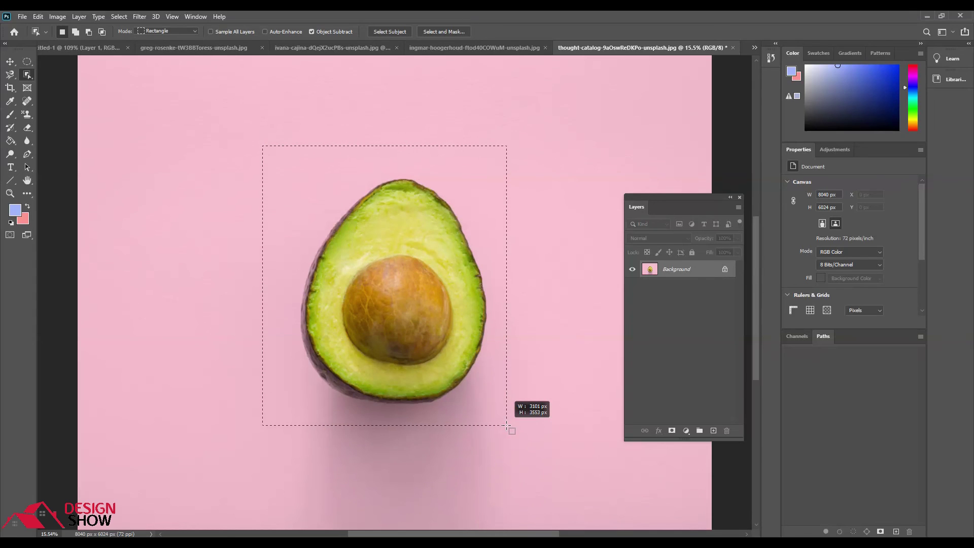
pyautogui.moveTo(507, 427); pyautogui.dragTo(504, 425)
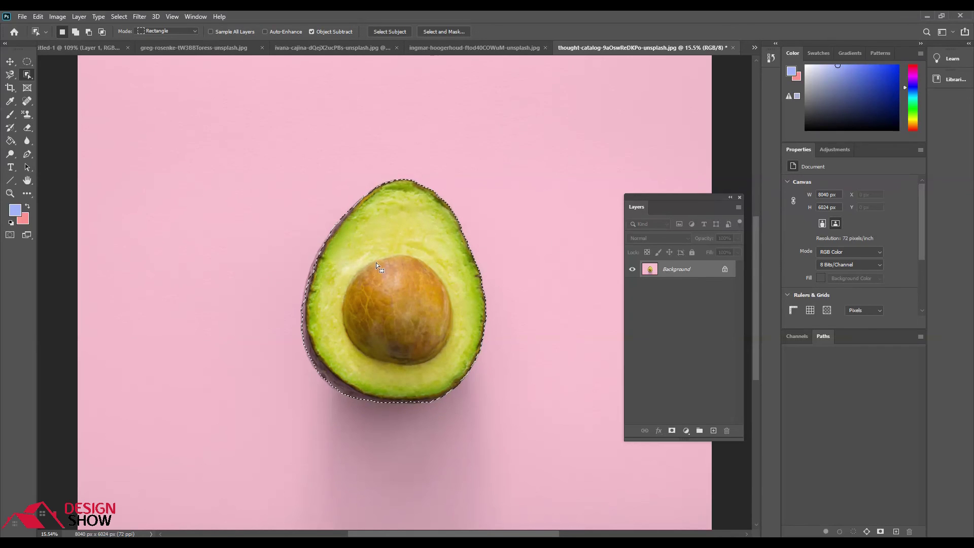
pyautogui.hotkey('ctrl', 'd')
pyautogui.rightClick(27, 75)
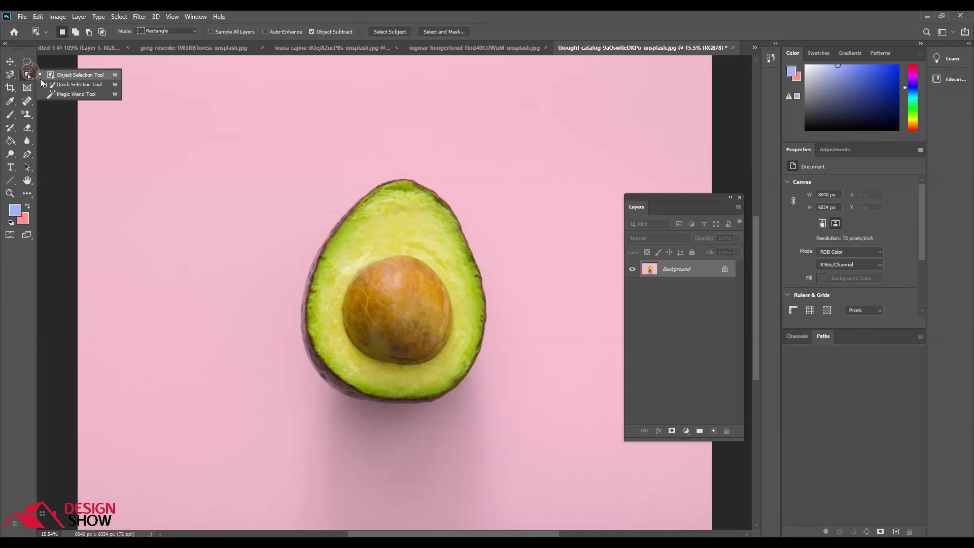
# Step: Quick-select the avocado pit, copy it to Layer 1 with Ctrl+J, and hide the Background layer
pyautogui.click(52, 84)
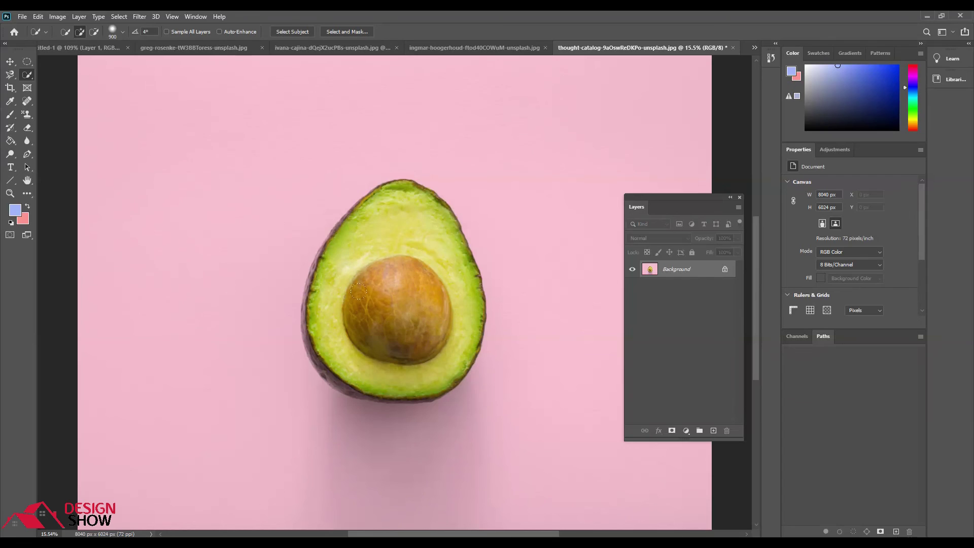
pyautogui.moveTo(358, 291); pyautogui.dragTo(366, 282)
pyautogui.hotkey('ctrl', 'j')
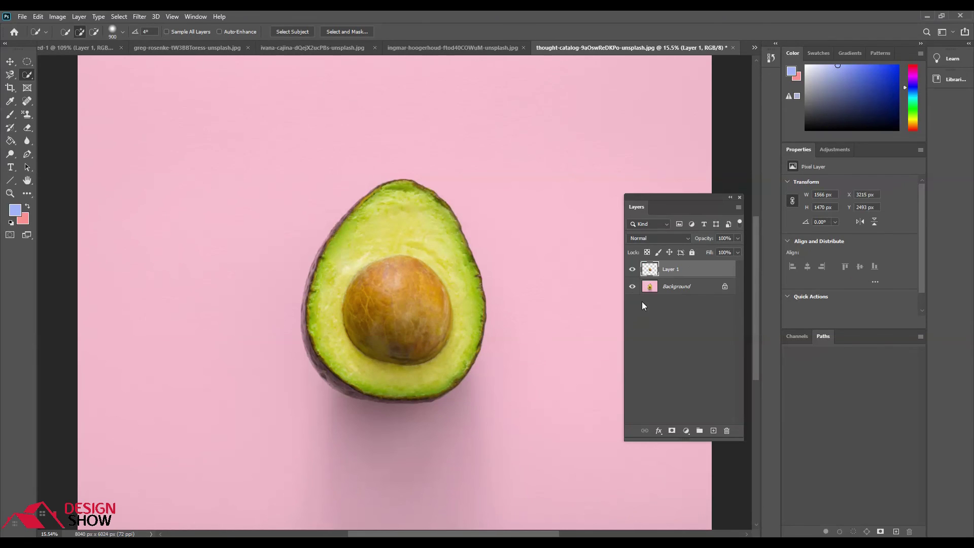
pyautogui.click(633, 286)
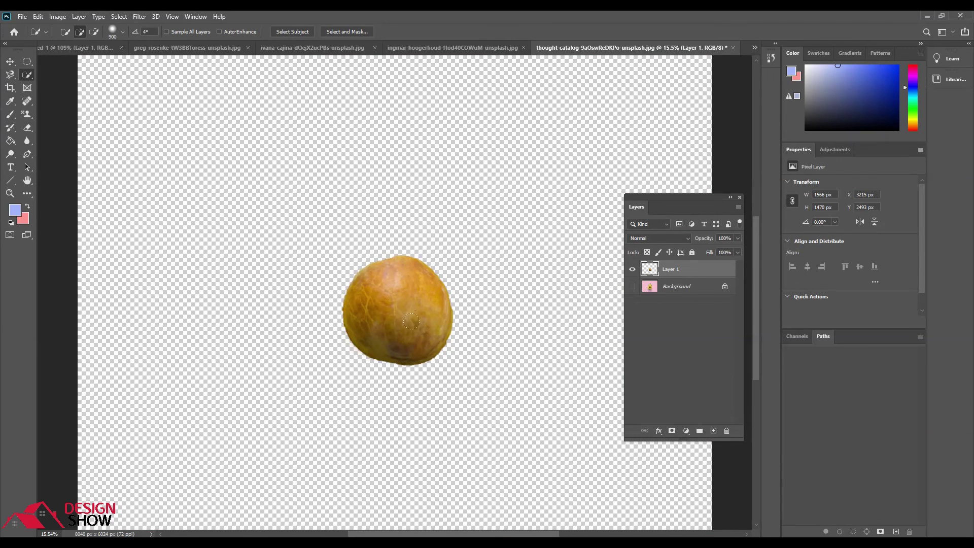
pyautogui.hscroll(-3, 375, 295)
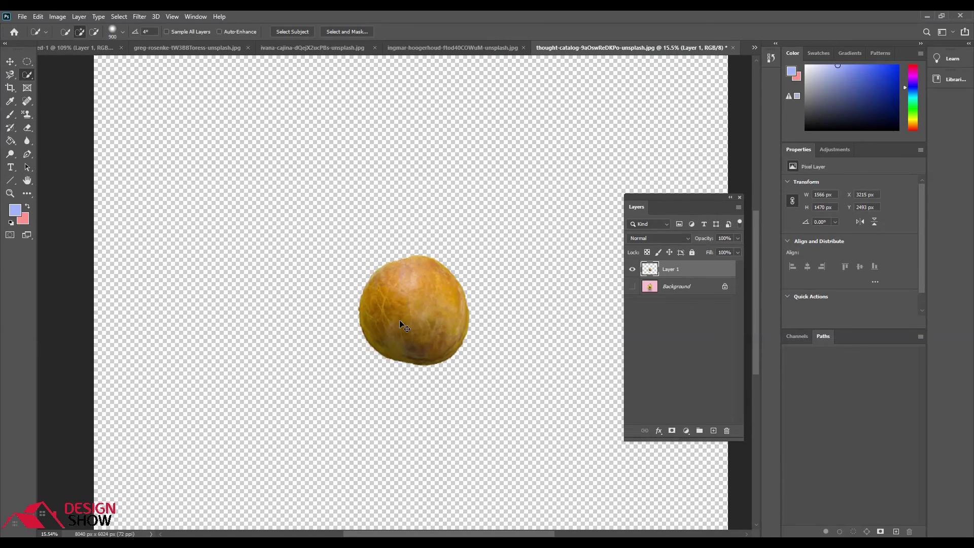
pyautogui.scroll(-2, 378, 295)
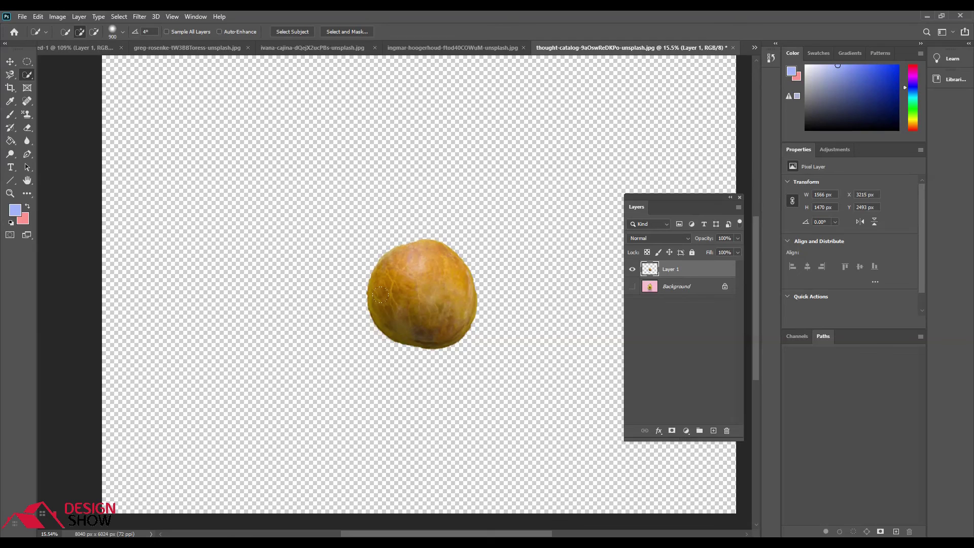
pyautogui.scroll(2, 380, 295)
pyautogui.scroll(1, 373, 233)
pyautogui.scroll(-2, 386, 246)
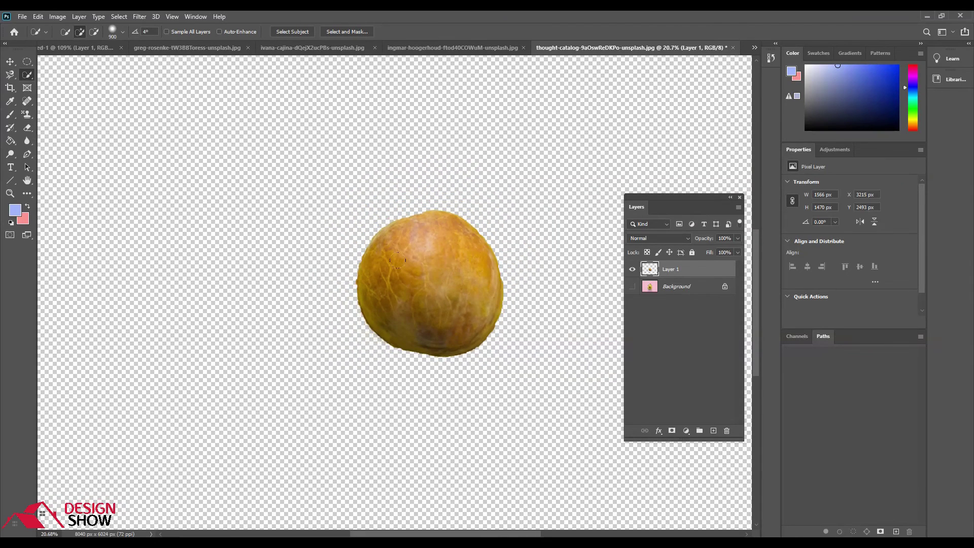
pyautogui.scroll(2, 391, 253)
pyautogui.scroll(1, 393, 256)
pyautogui.scroll(-2, 397, 261)
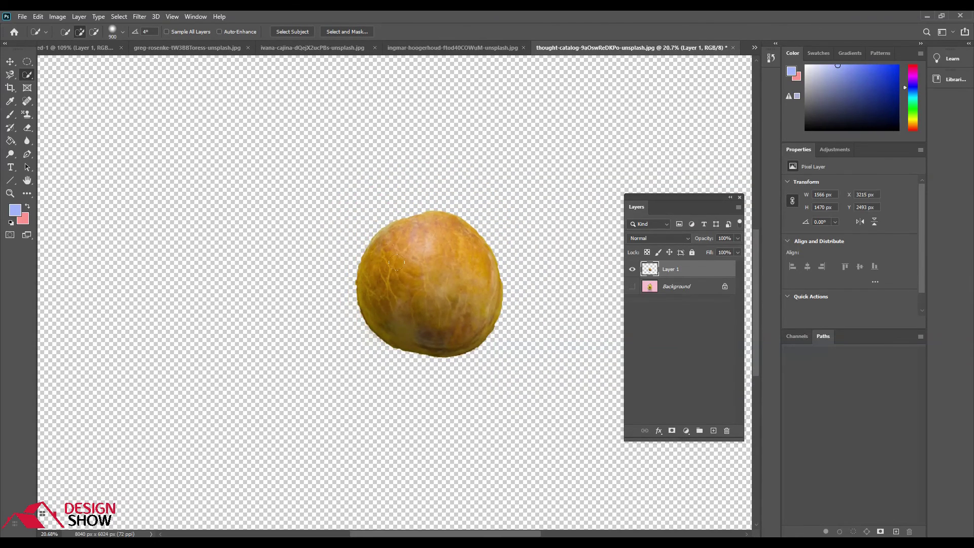
pyautogui.scroll(2, 395, 260)
pyautogui.scroll(-2, 391, 258)
pyautogui.scroll(-1, 389, 255)
pyautogui.scroll(1, 387, 252)
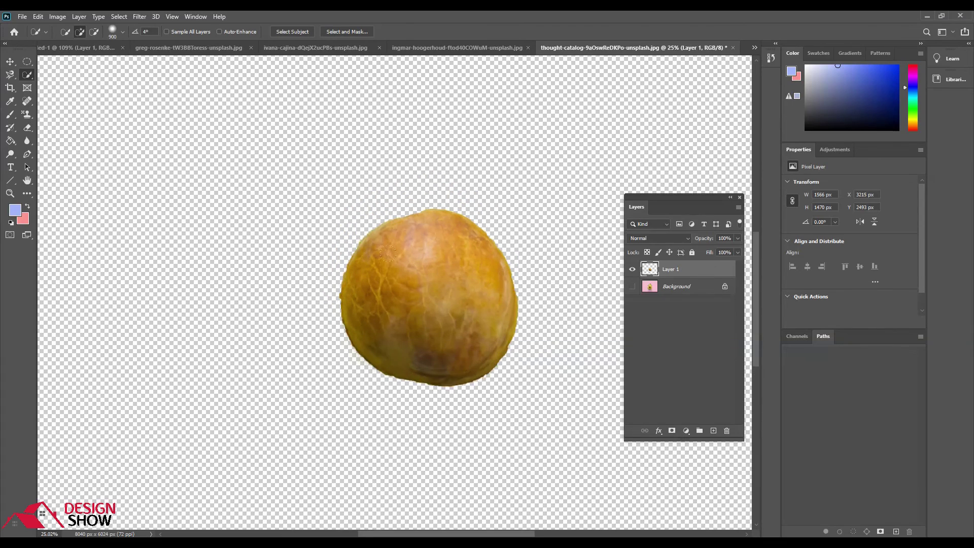
pyautogui.scroll(1, 390, 256)
pyautogui.scroll(2, 396, 262)
pyautogui.scroll(-3, 404, 269)
pyautogui.scroll(-2, 410, 278)
pyautogui.scroll(2, 408, 280)
pyautogui.scroll(2, 355, 269)
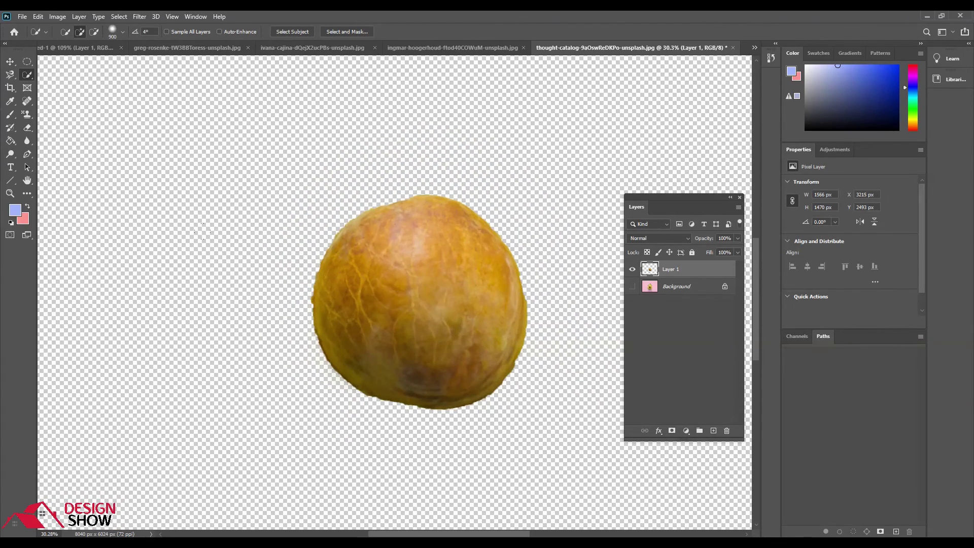